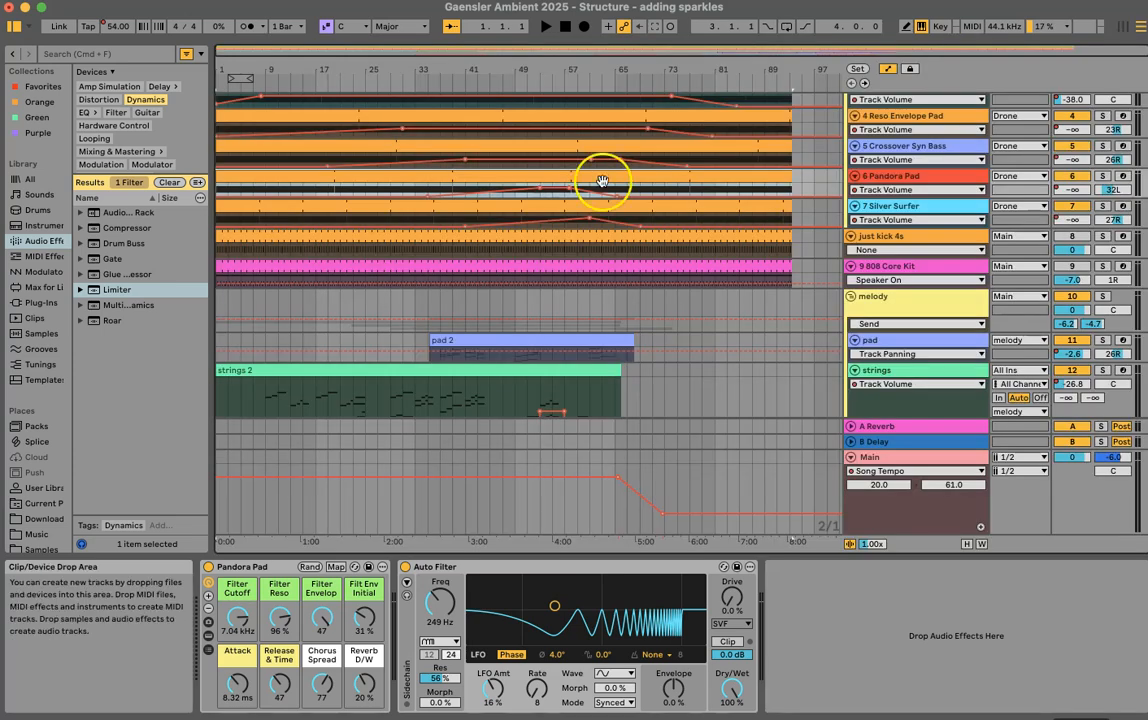
Examine the arrangement's tracks and the song's ending around bars 65 to 77.
scroll(600, 325, down, 5)
scroll(505, 274, up, 3)
scroll(505, 274, down, 6)
scroll(507, 276, up, 1)
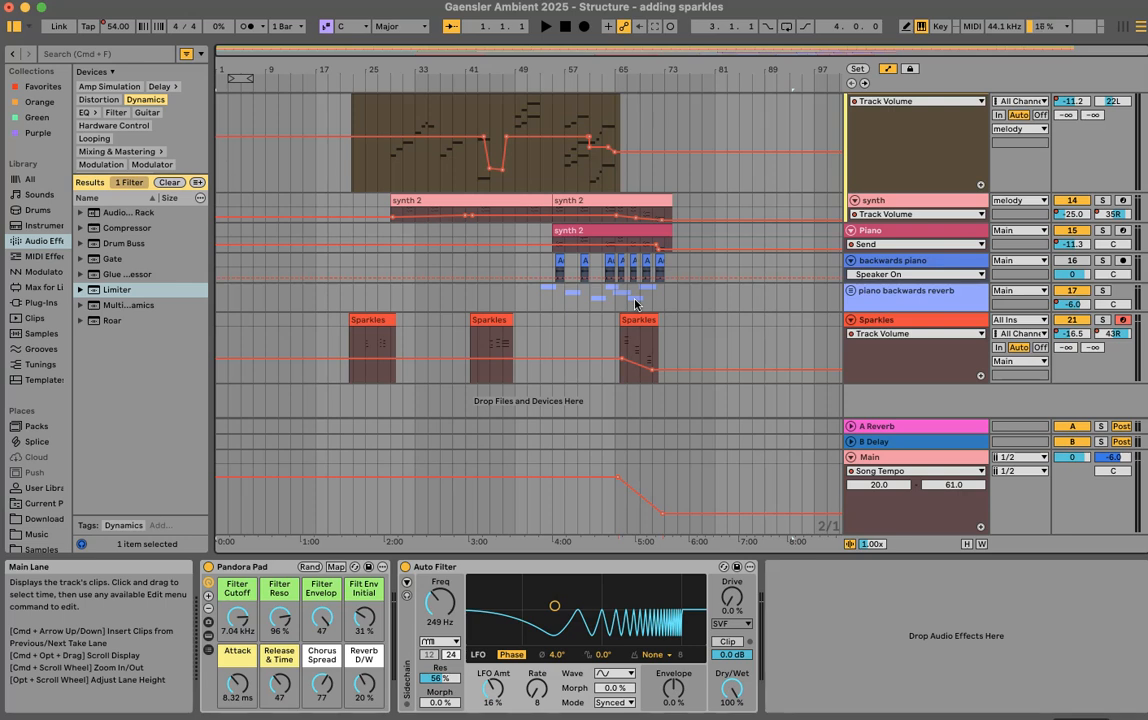
scroll(674, 238, up, 10)
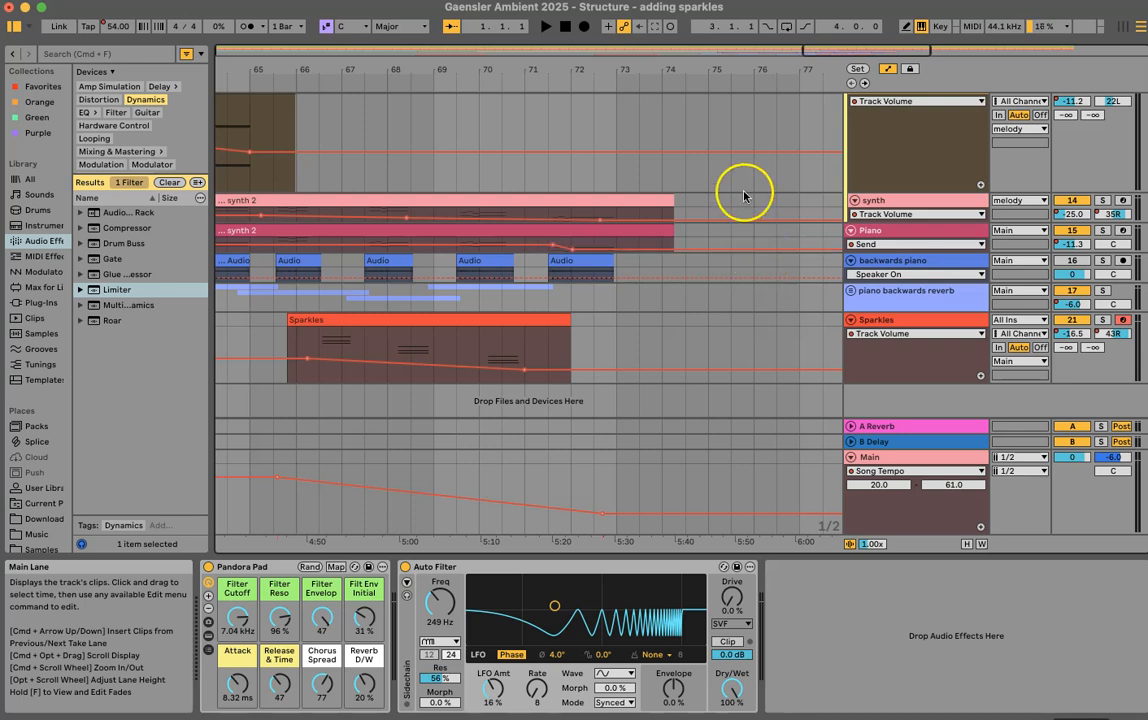
scroll(743, 192, up, 10)
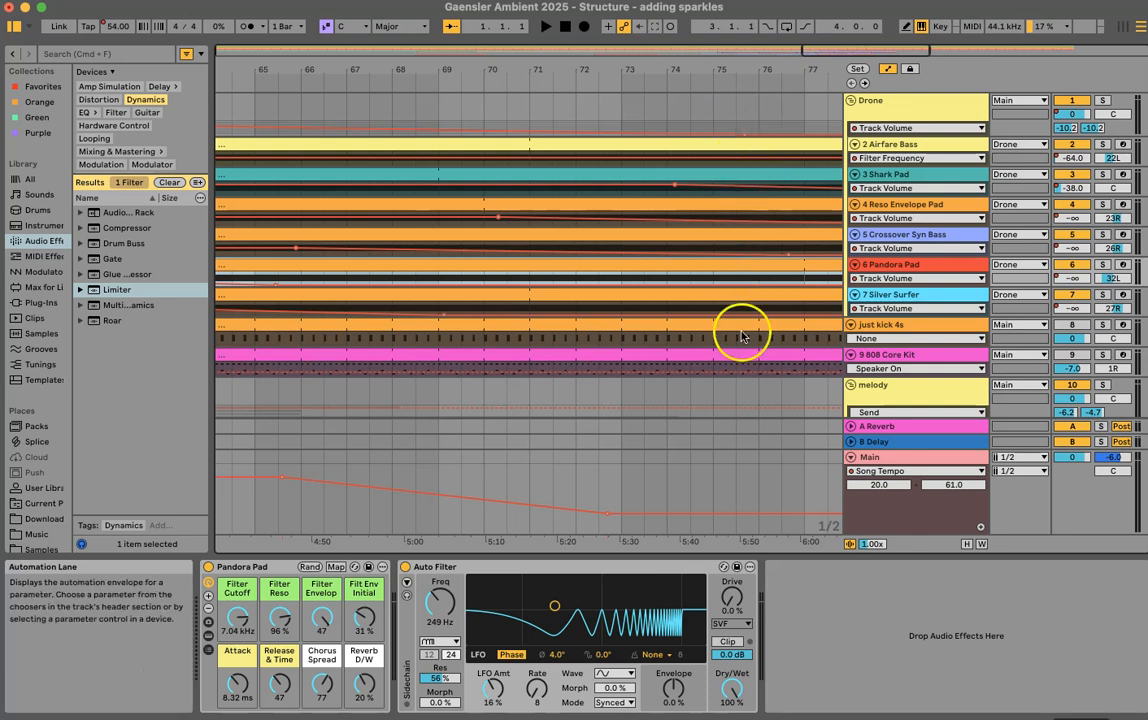
scroll(743, 328, down, 10)
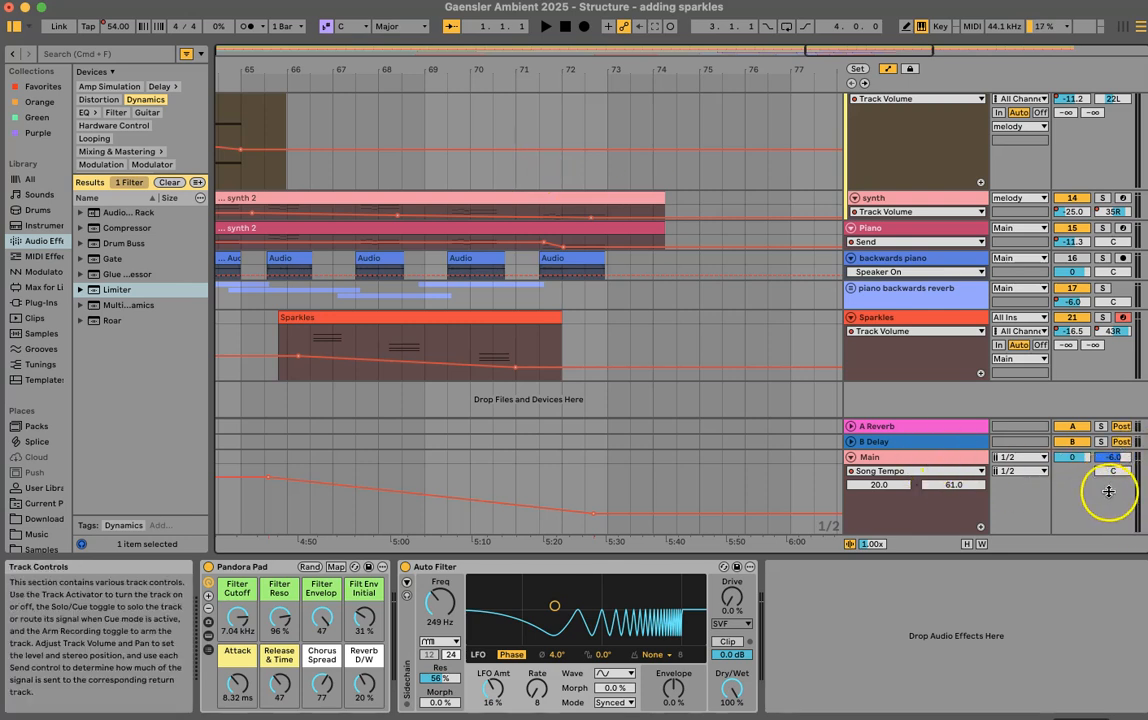
Play the song's ending from about bar 69 and listen for where the reverb tail fades out, then stop playback.
click(446, 302)
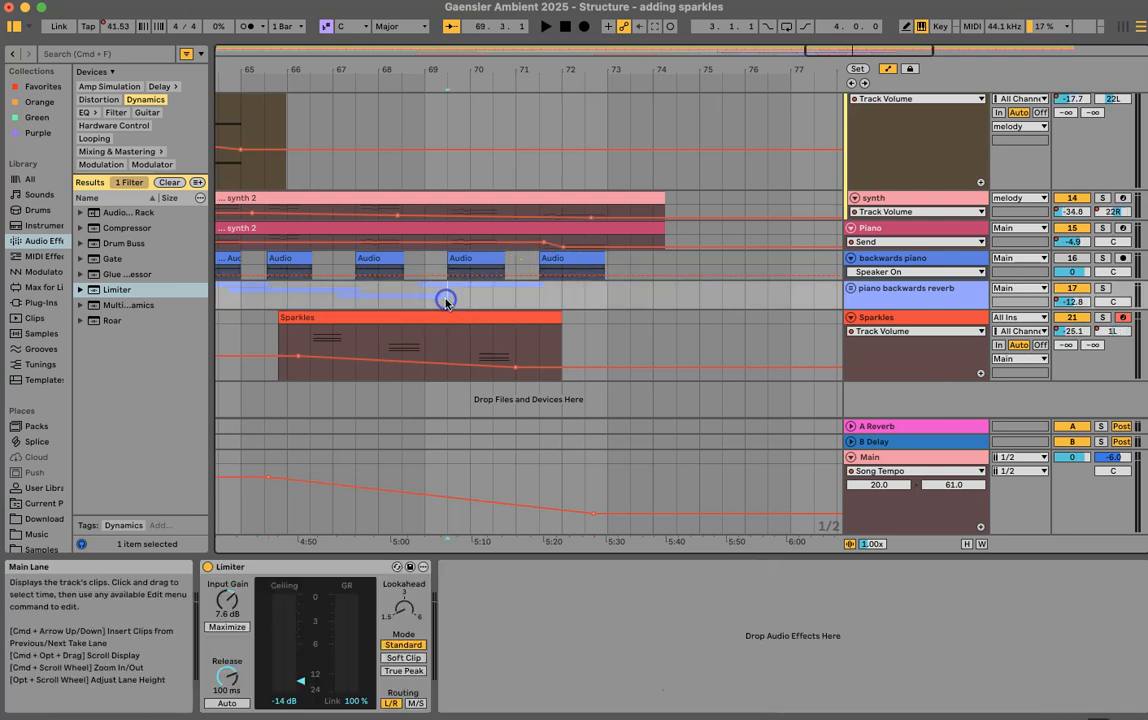
key(space)
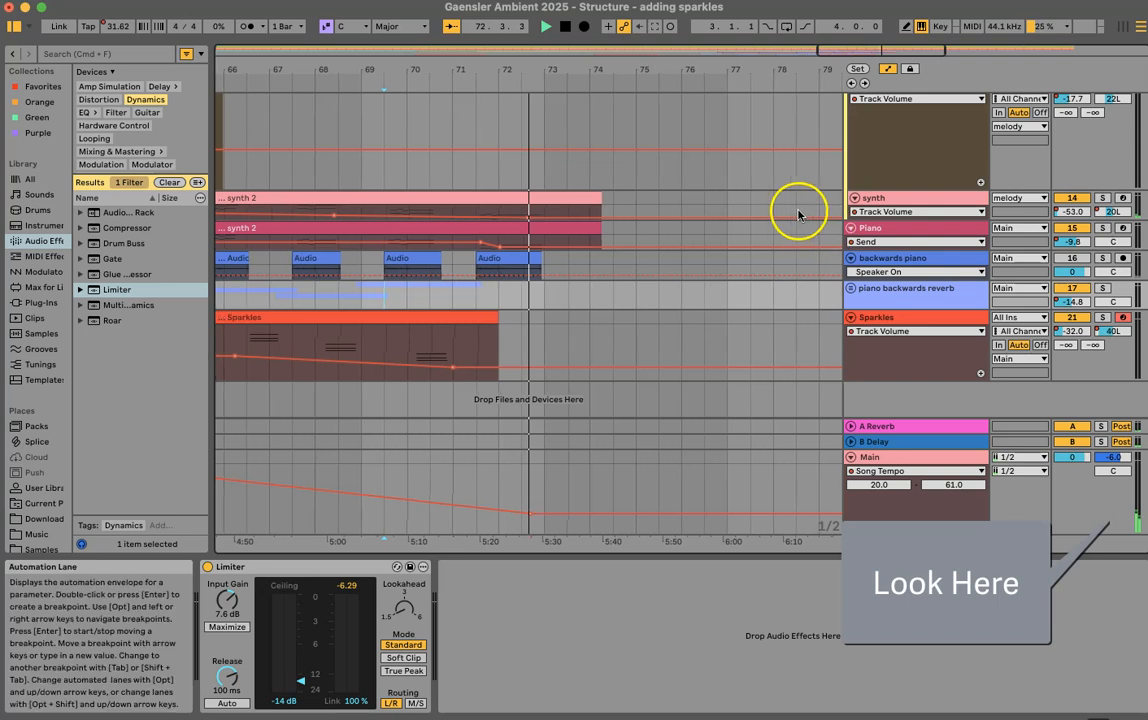
scroll(733, 225, up, 5)
scroll(734, 225, up, 5)
scroll(737, 225, down, 10)
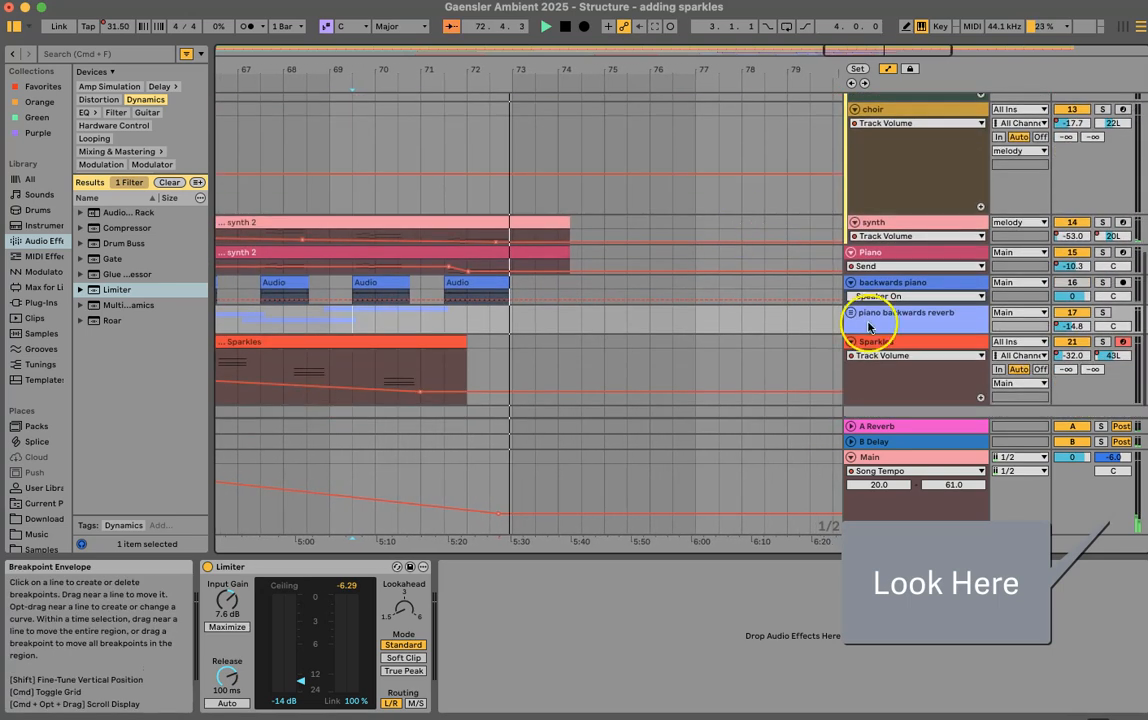
scroll(805, 412, down, 2)
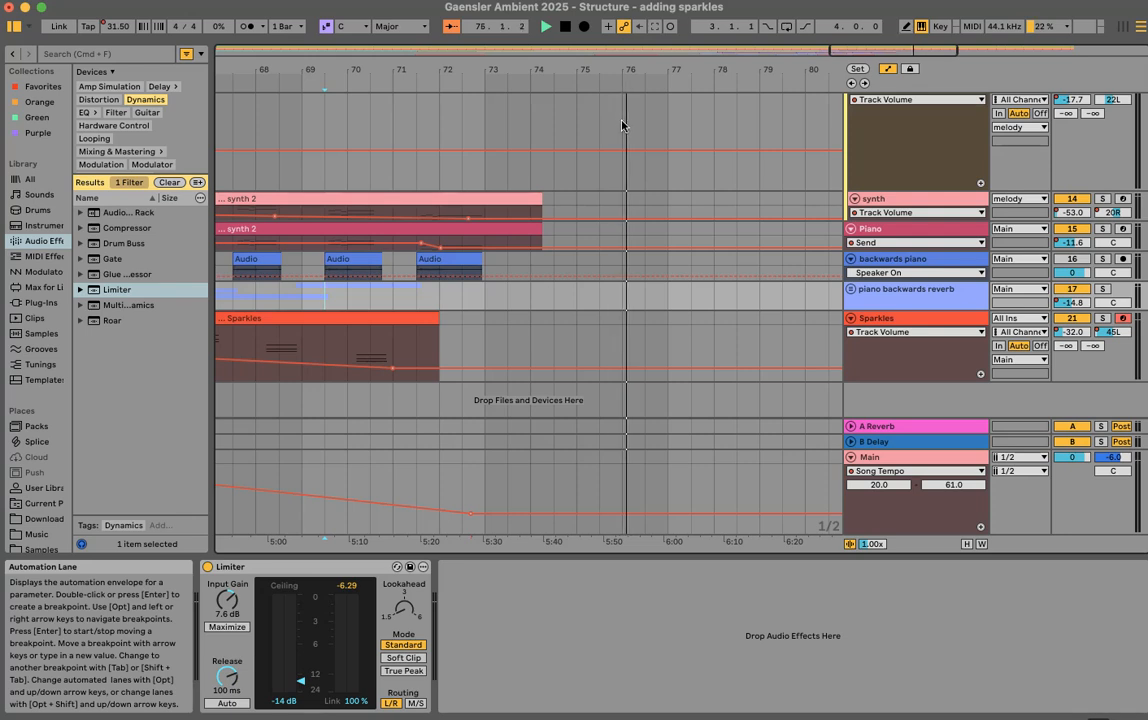
key(space)
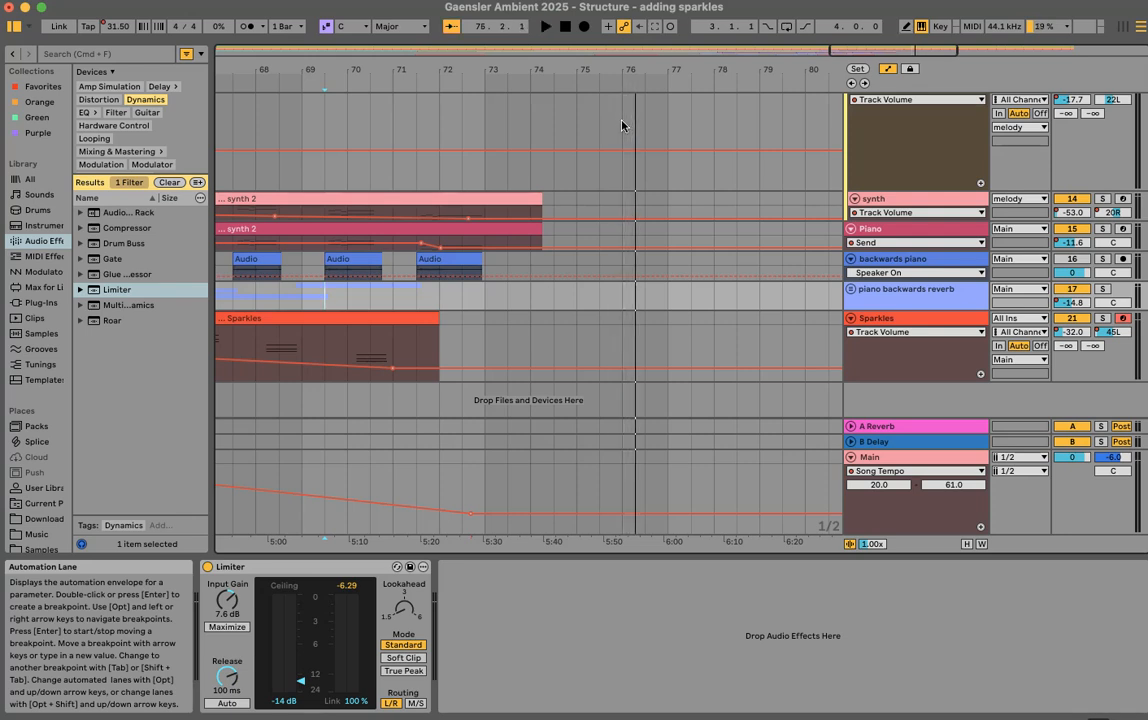
Place the insert marker at bar 76 on the Sparkles track, beyond the last clips.
click(622, 123)
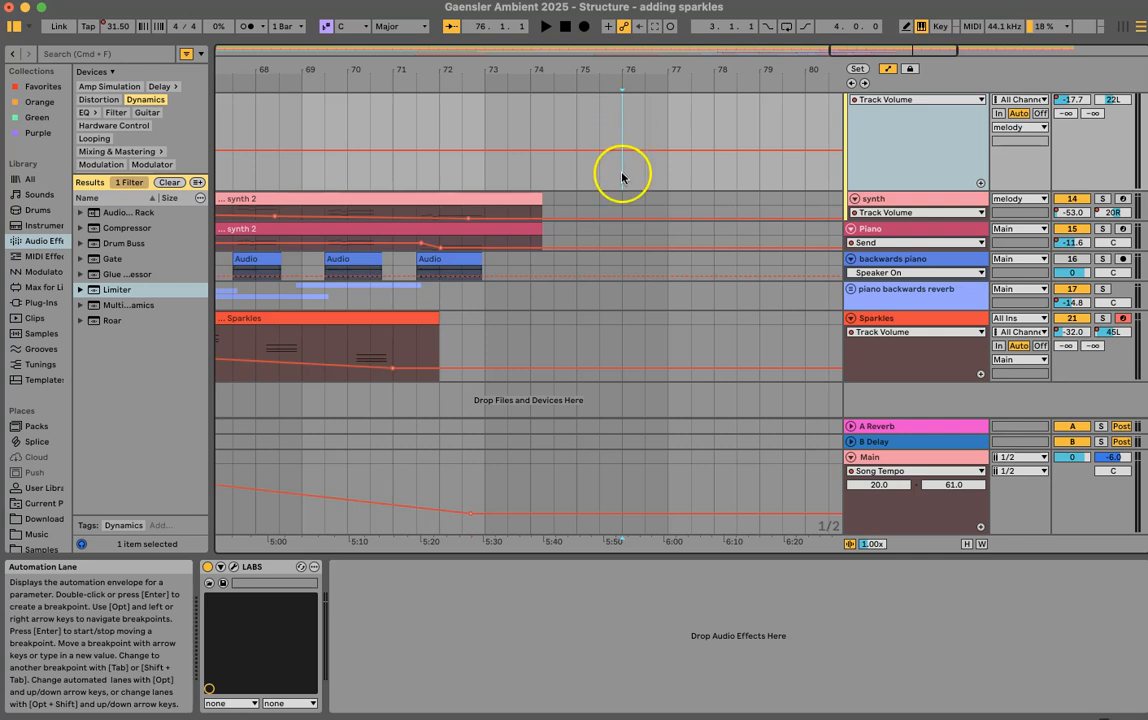
scroll(620, 252, left, 20)
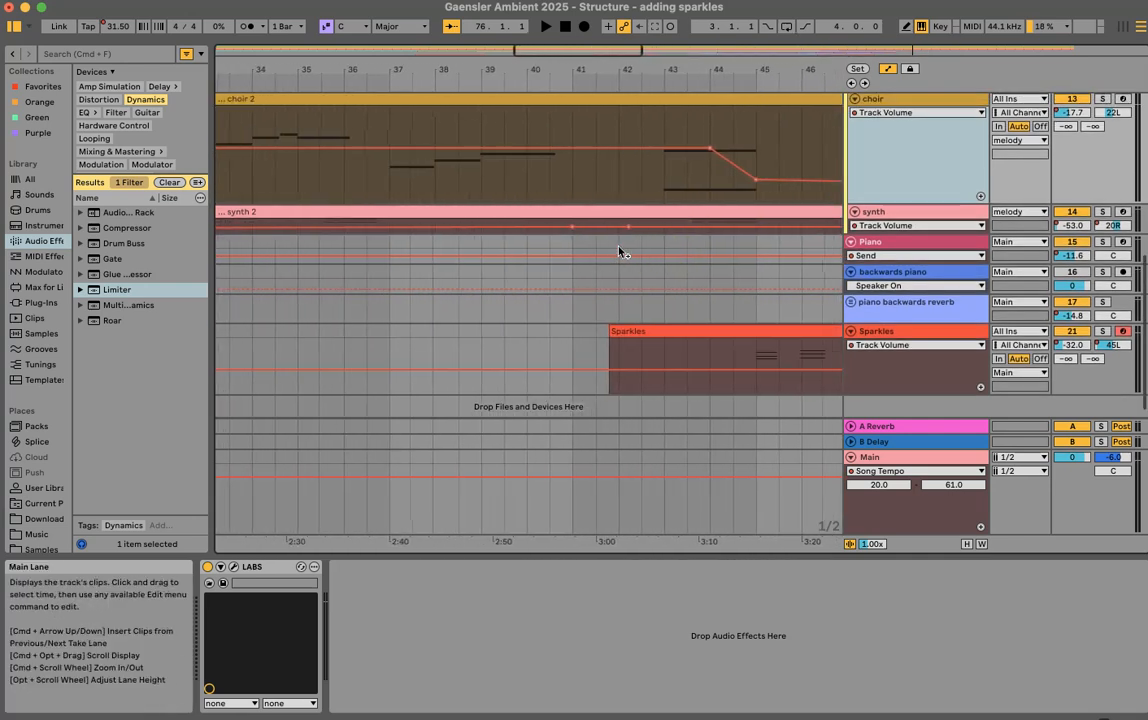
scroll(620, 252, right, 20)
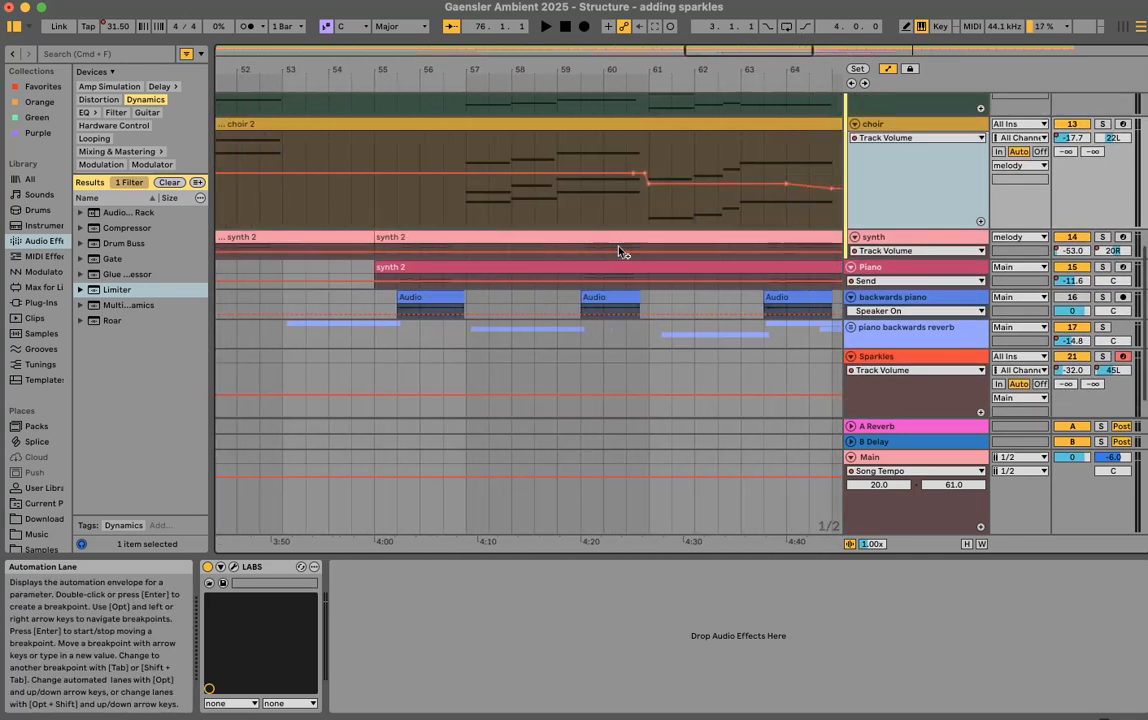
scroll(620, 252, left, 4)
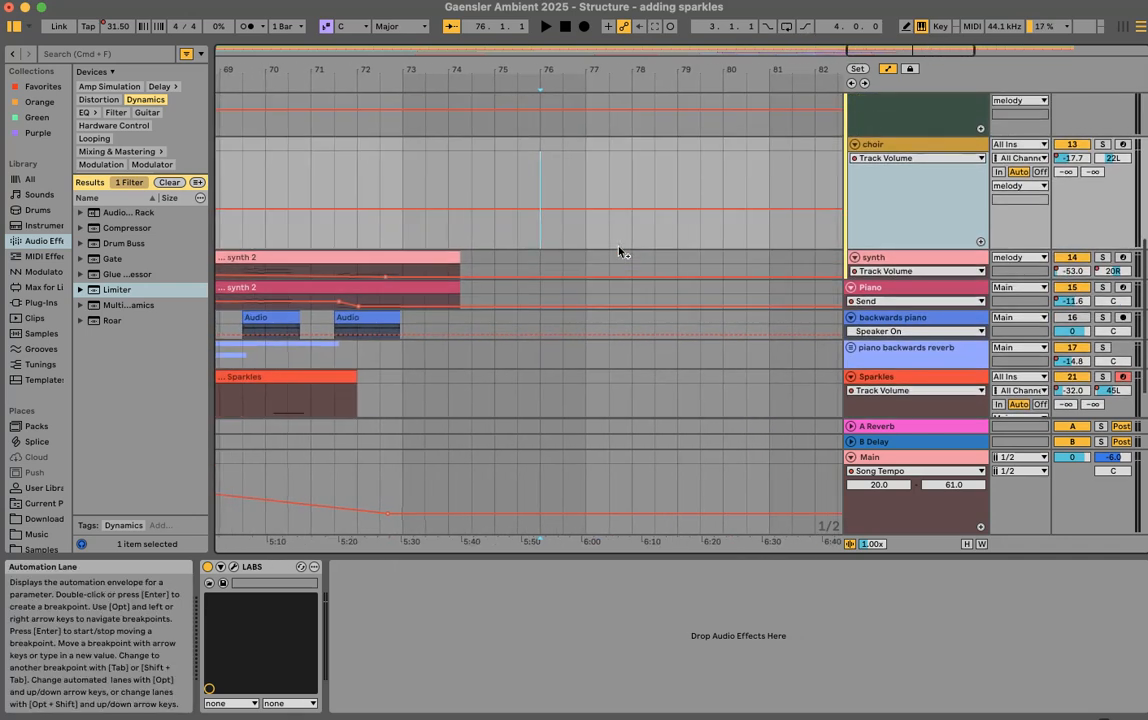
scroll(620, 252, left, 1)
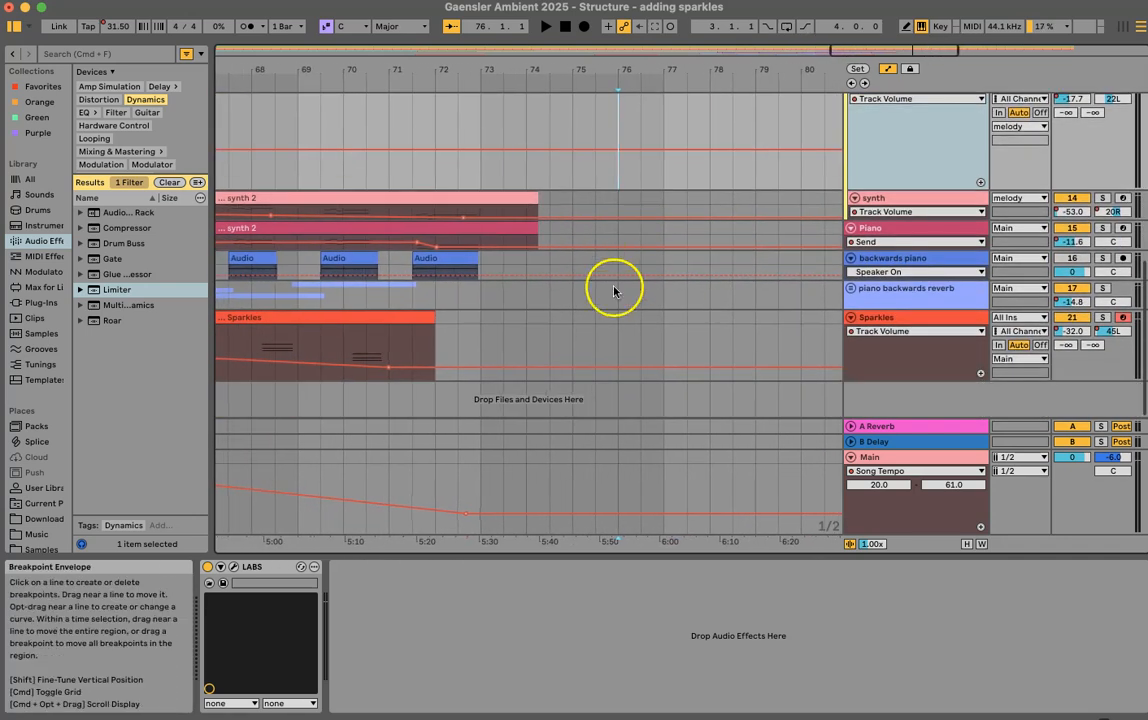
click(618, 342)
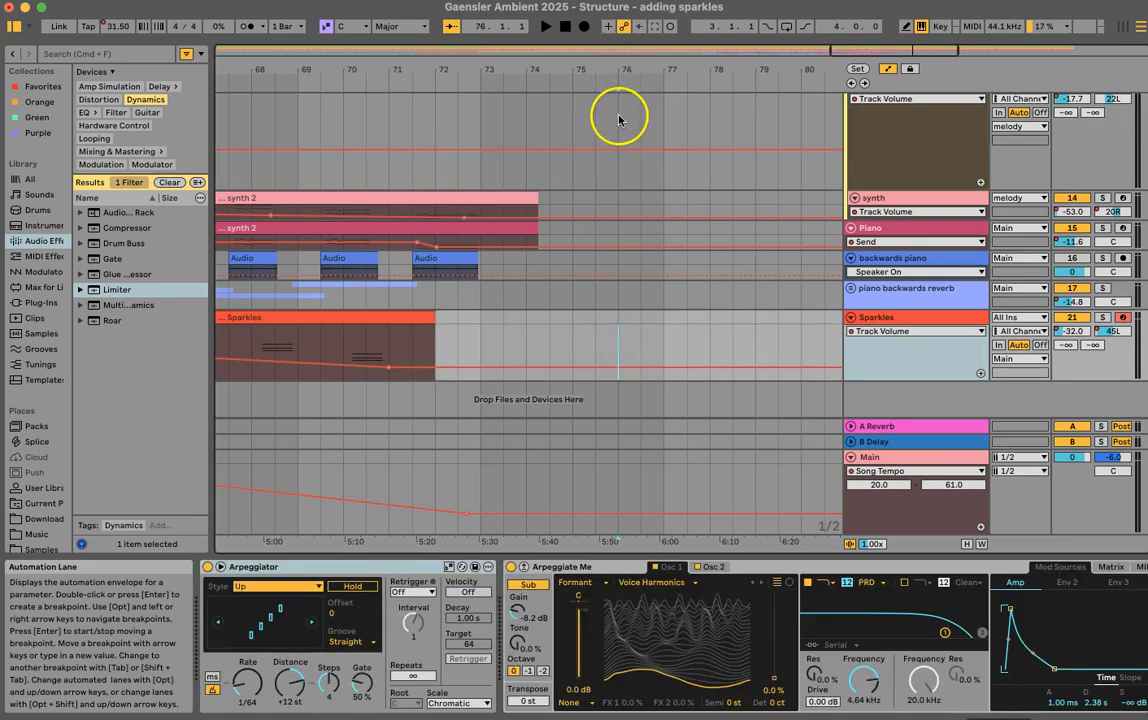
scroll(616, 122, up, 10)
scroll(616, 122, down, 10)
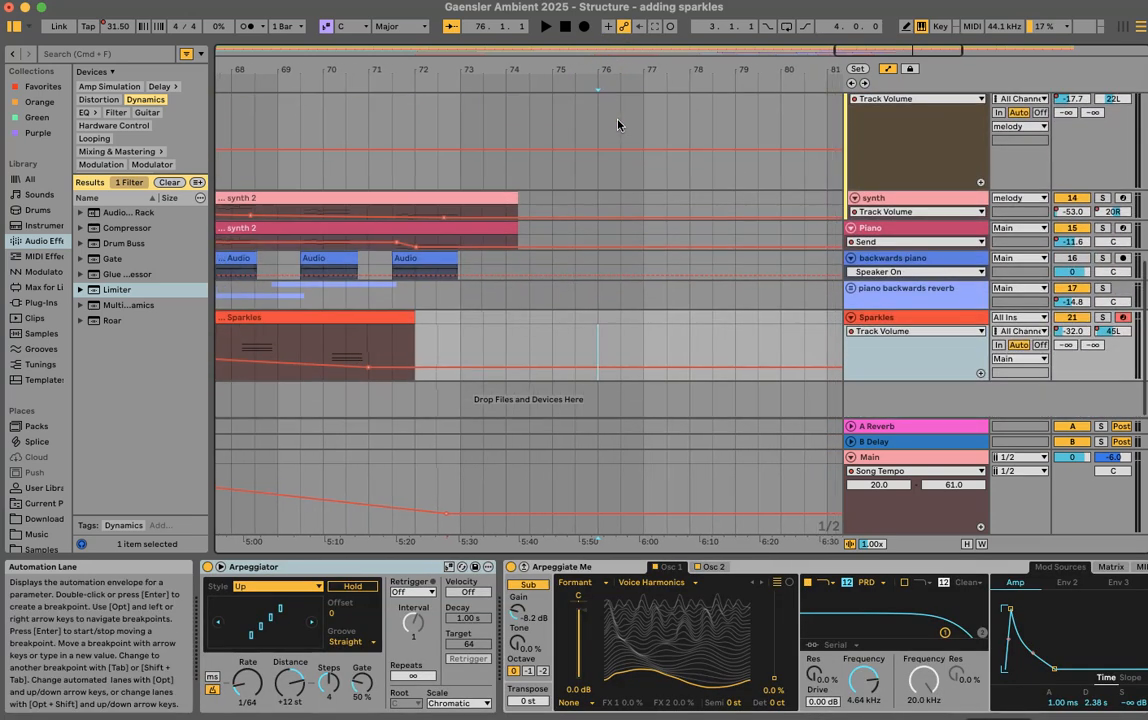
Extend the time selection on the Sparkles track from bar 76 back to the song's start at bar 1.
drag(598, 346, 190, 323)
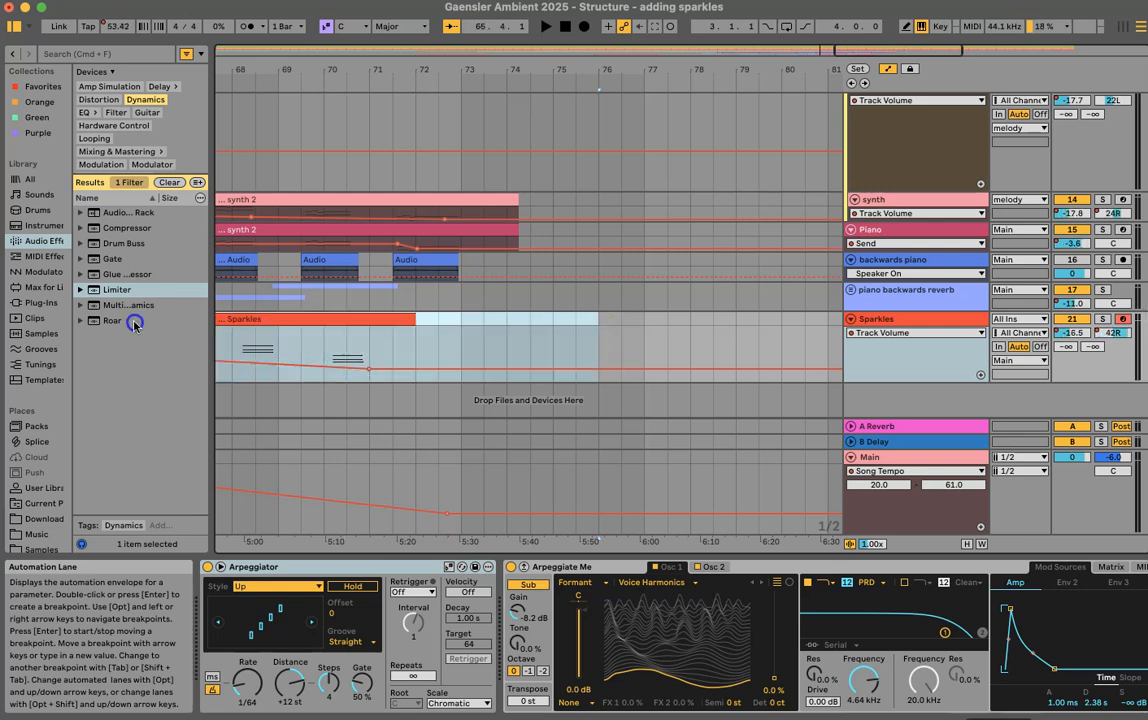
click(415, 318)
scroll(412, 318, left, 6)
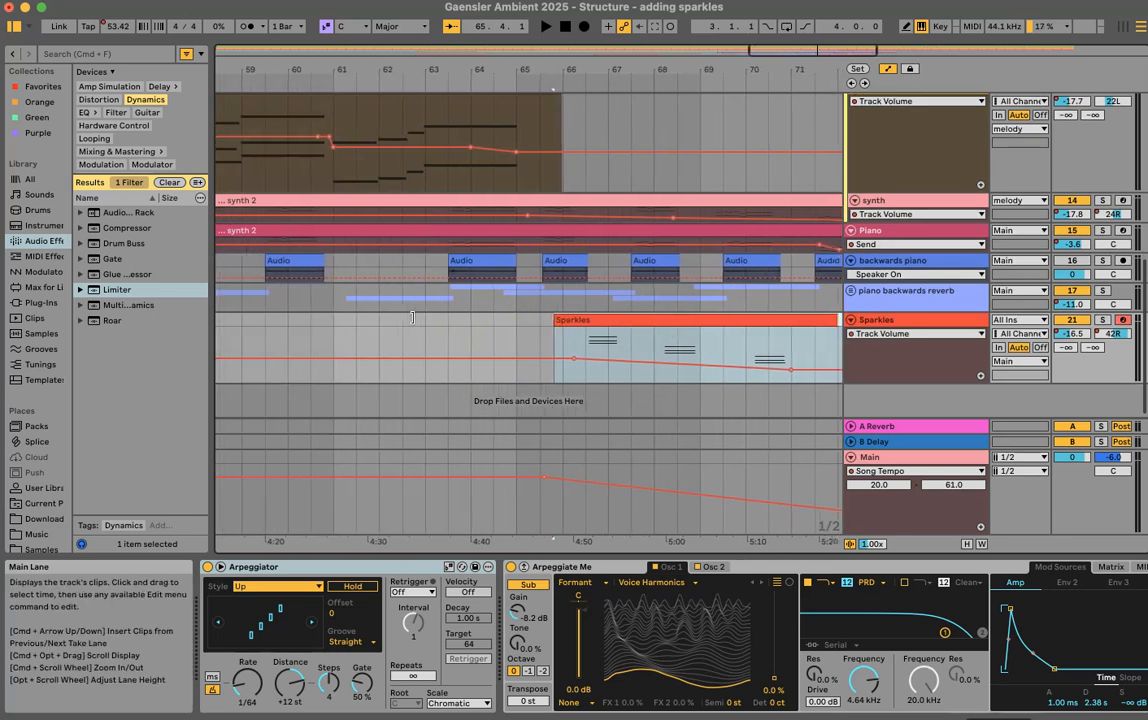
scroll(412, 318, left, 20)
scroll(412, 318, left, 3)
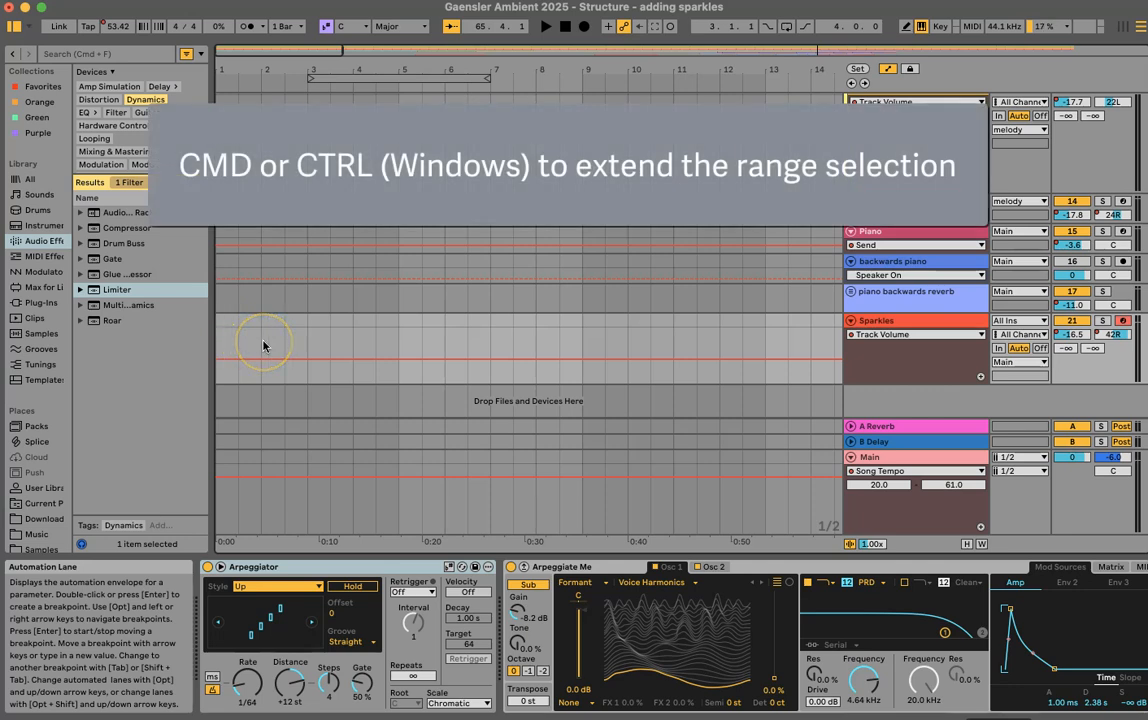
drag(263, 341, 219, 339)
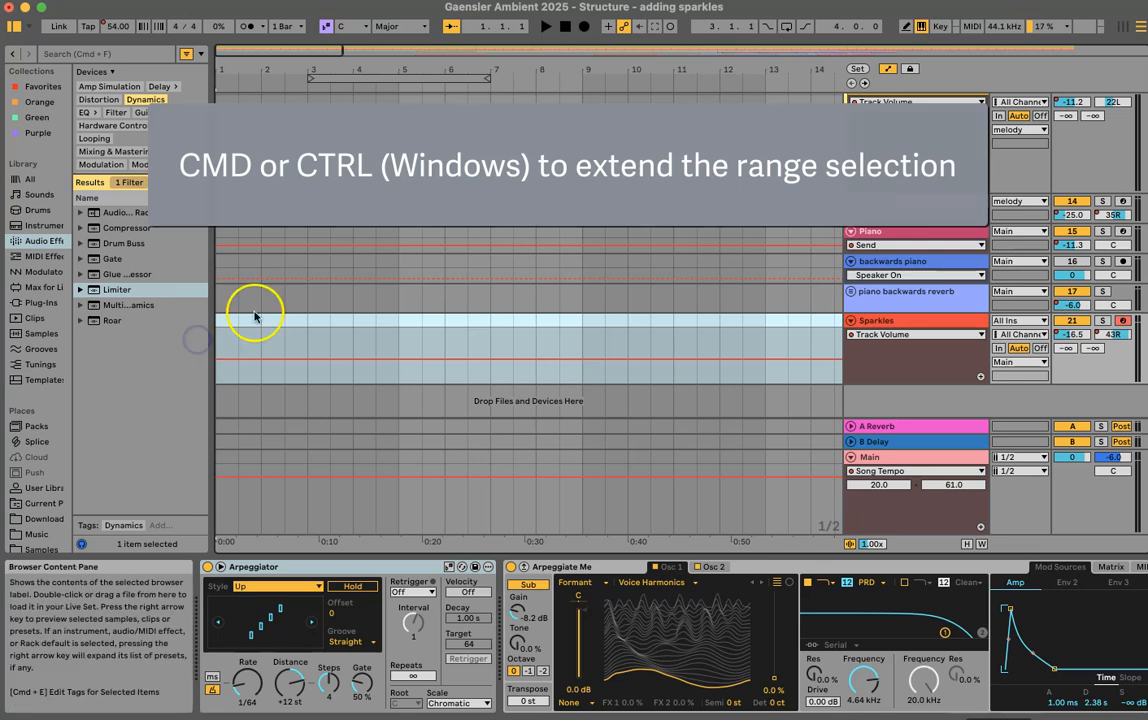
Move the time selection to the Main track and check that its end covers the last clips on all tracks.
scroll(334, 289, down, 10)
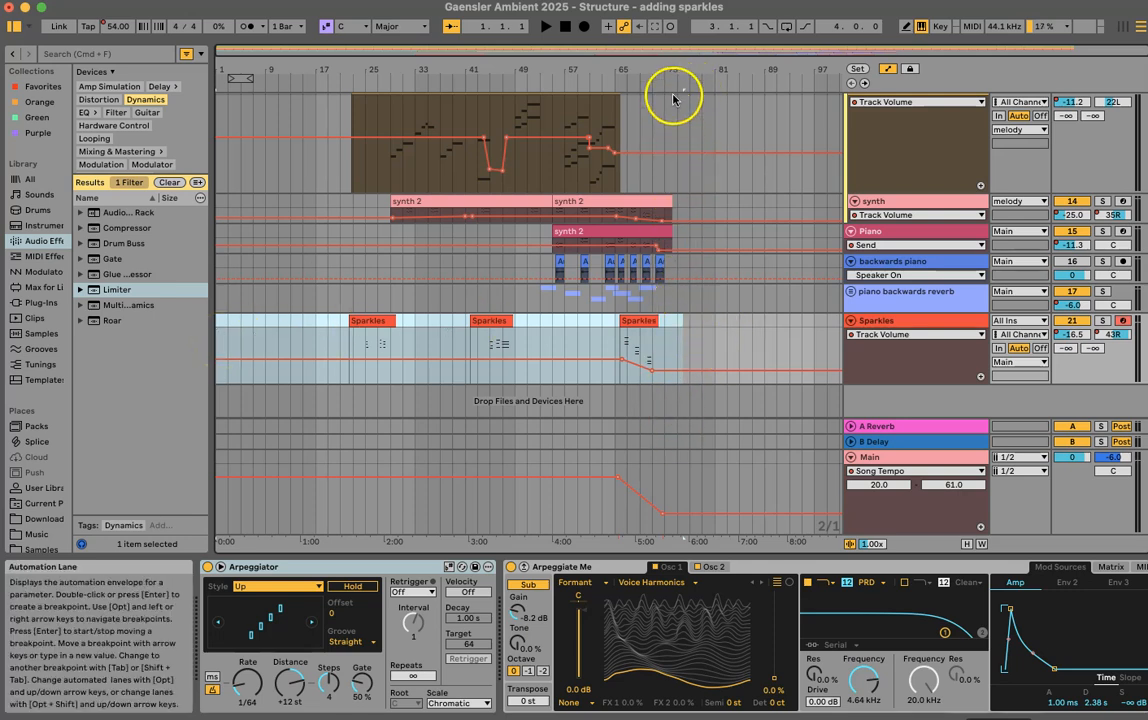
scroll(674, 198, up, 5)
scroll(674, 198, down, 10)
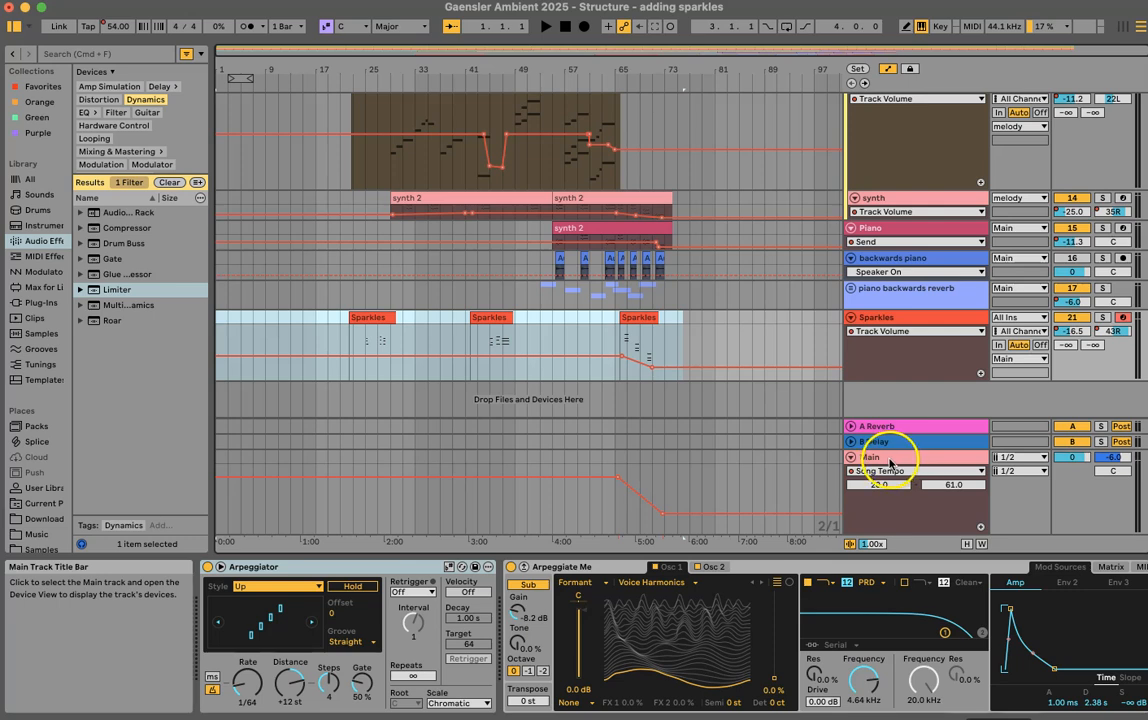
click(889, 462)
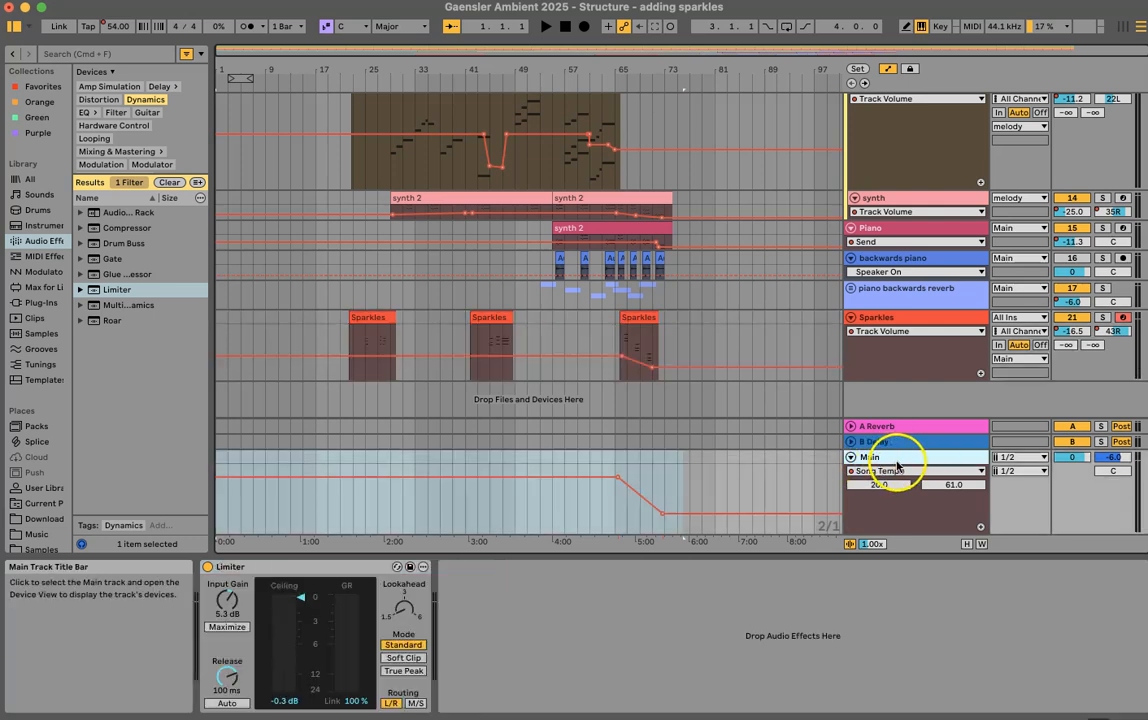
scroll(679, 486, up, 8)
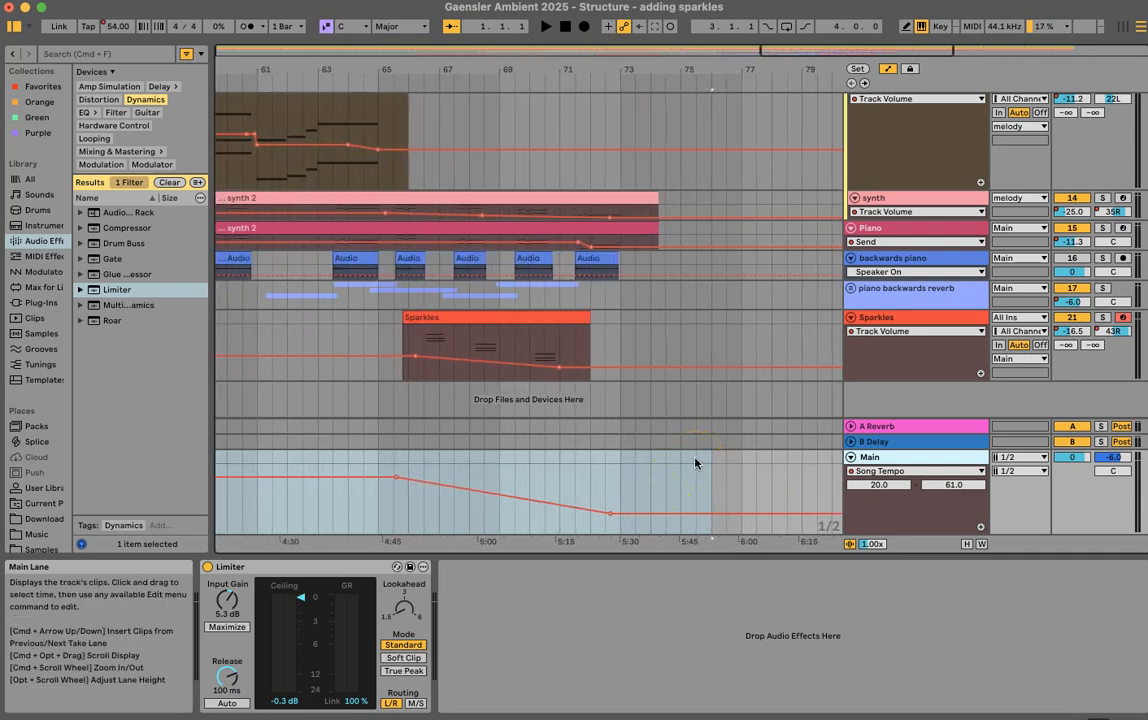
scroll(695, 462, up, 5)
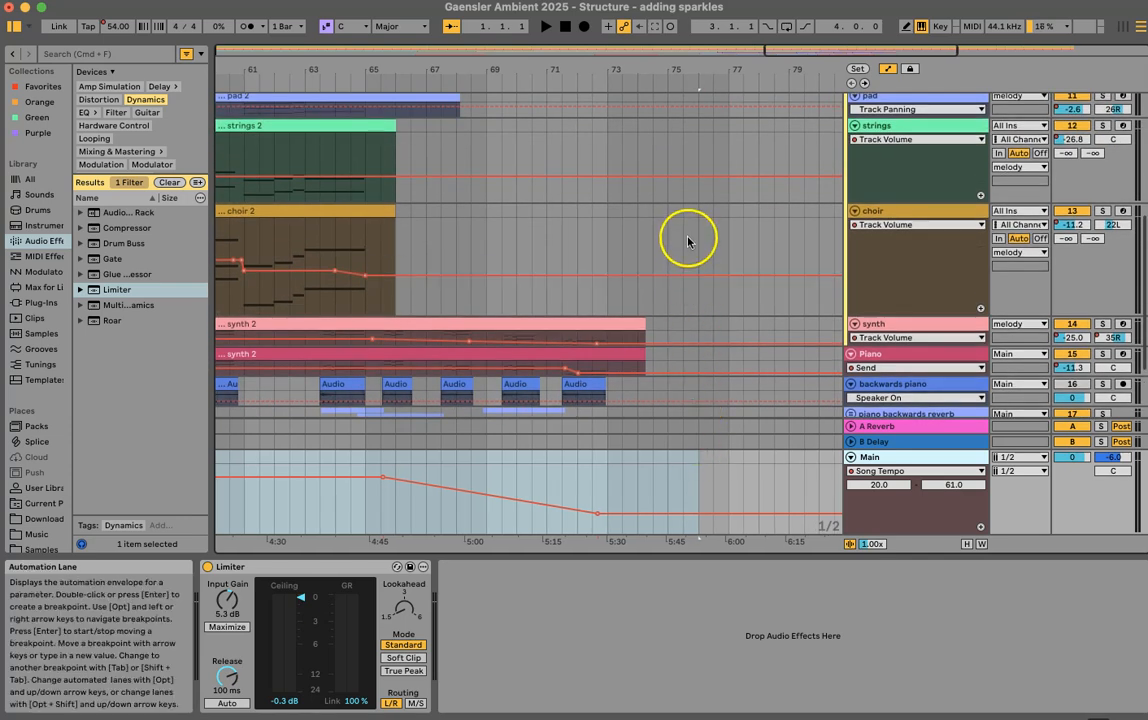
Open the Export Audio/Video settings for the selected range with Main as the rendered track.
click(55, 0)
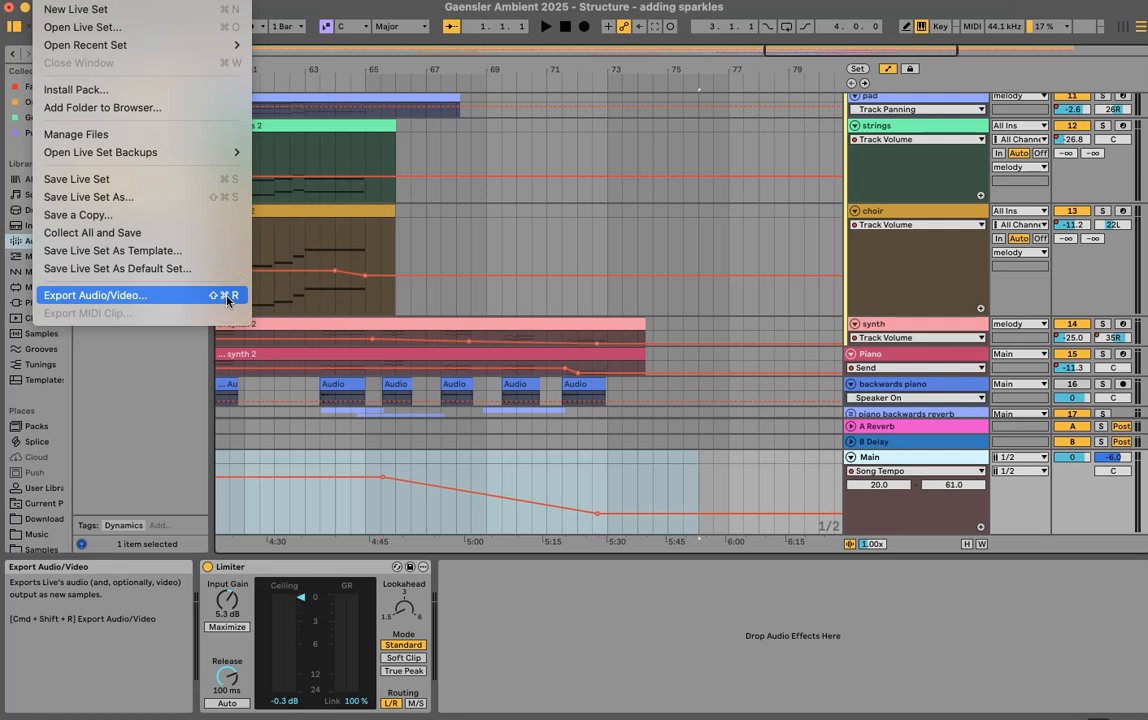
click(445, 248)
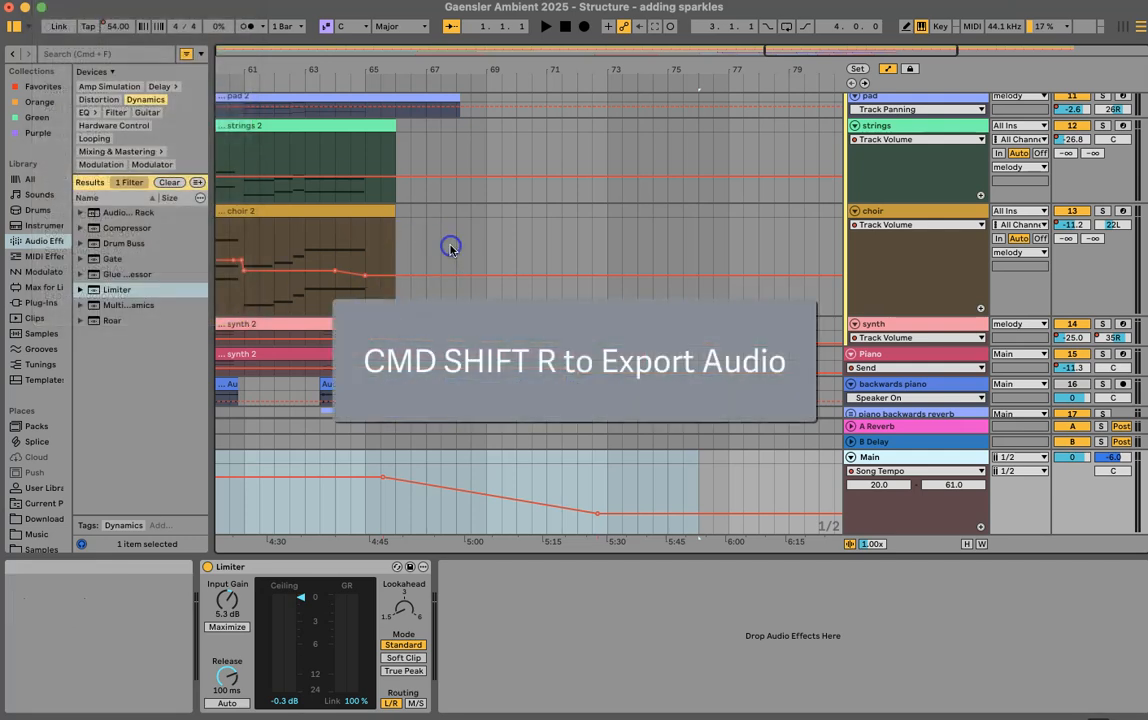
key(super+shift+r)
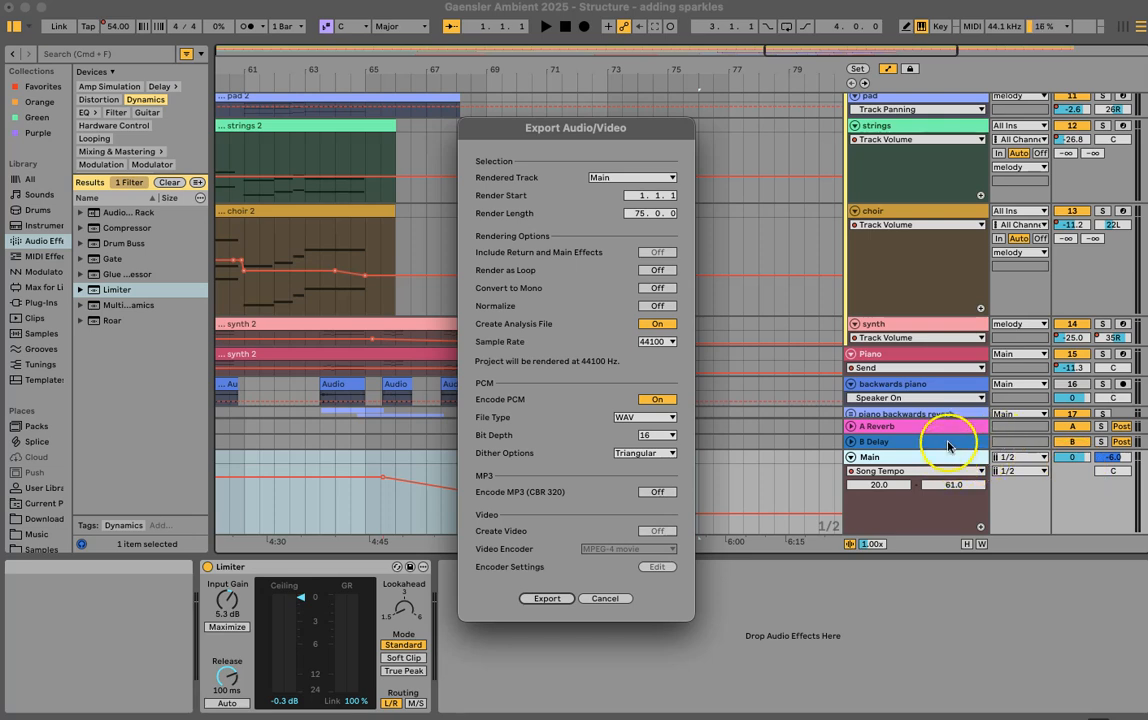
click(660, 180)
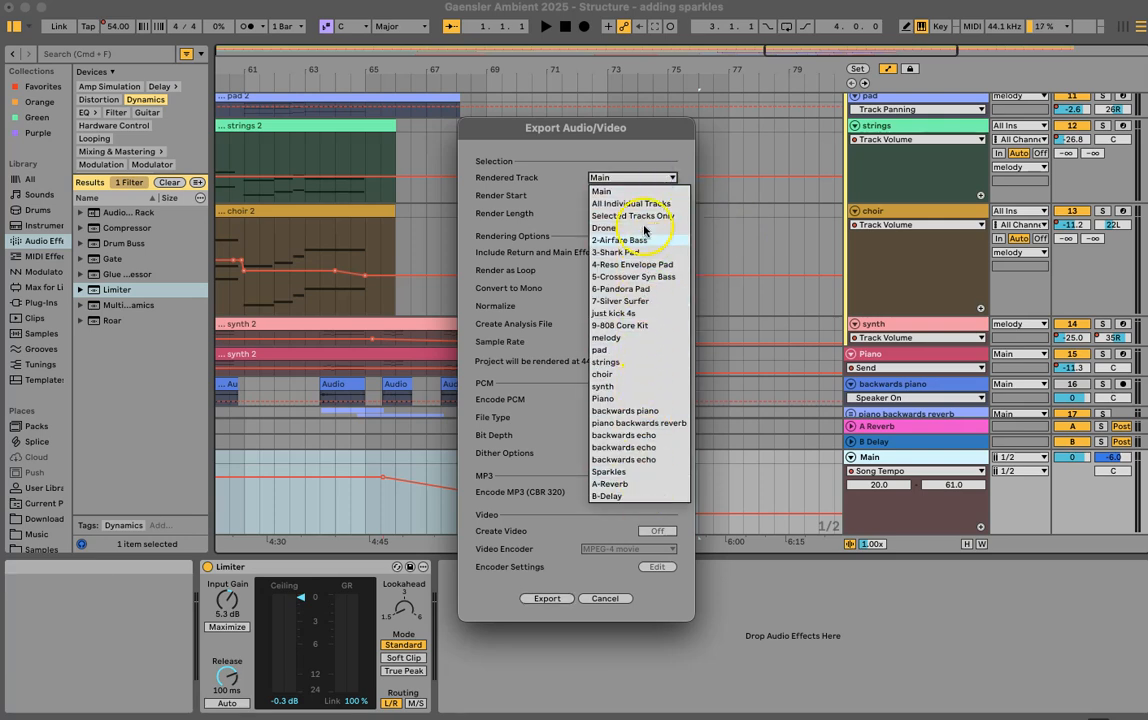
click(638, 181)
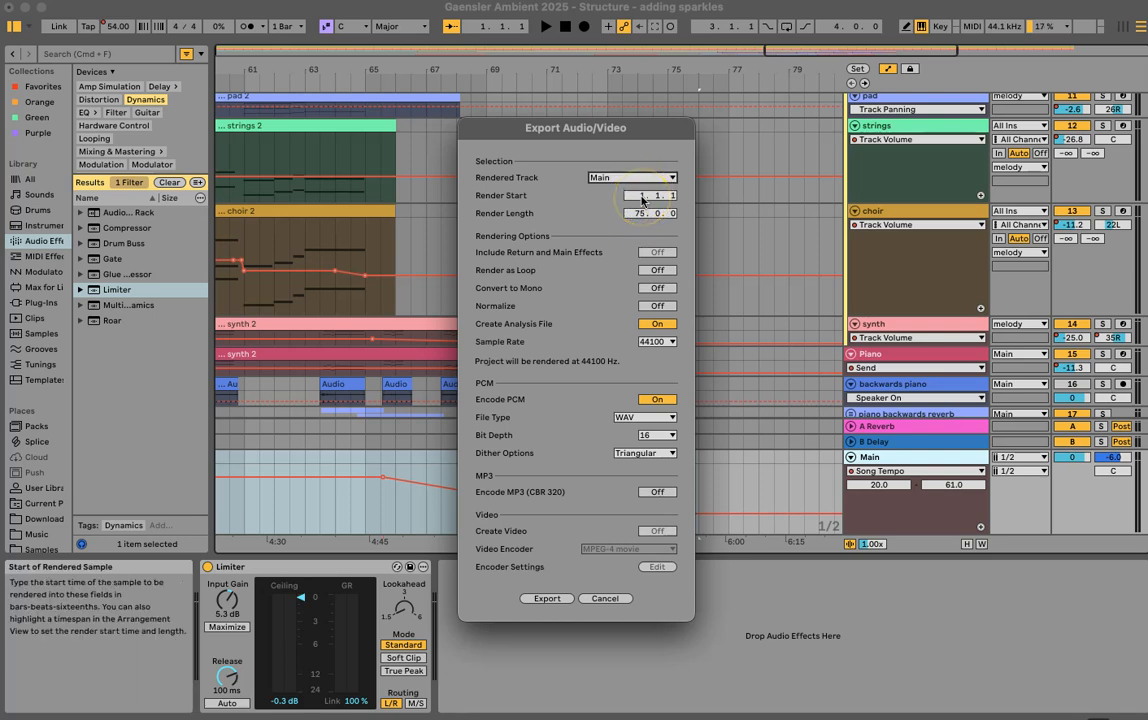
click(637, 220)
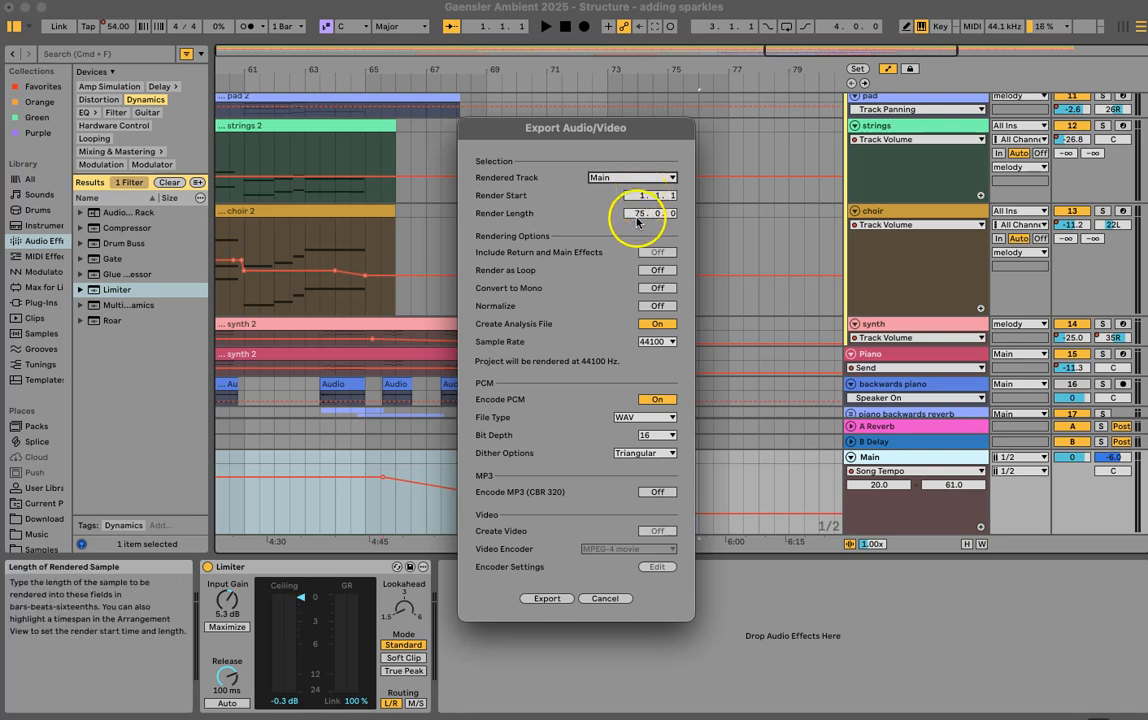
Set the export's sample rate to 44100 and its PCM file type to WAV.
click(672, 342)
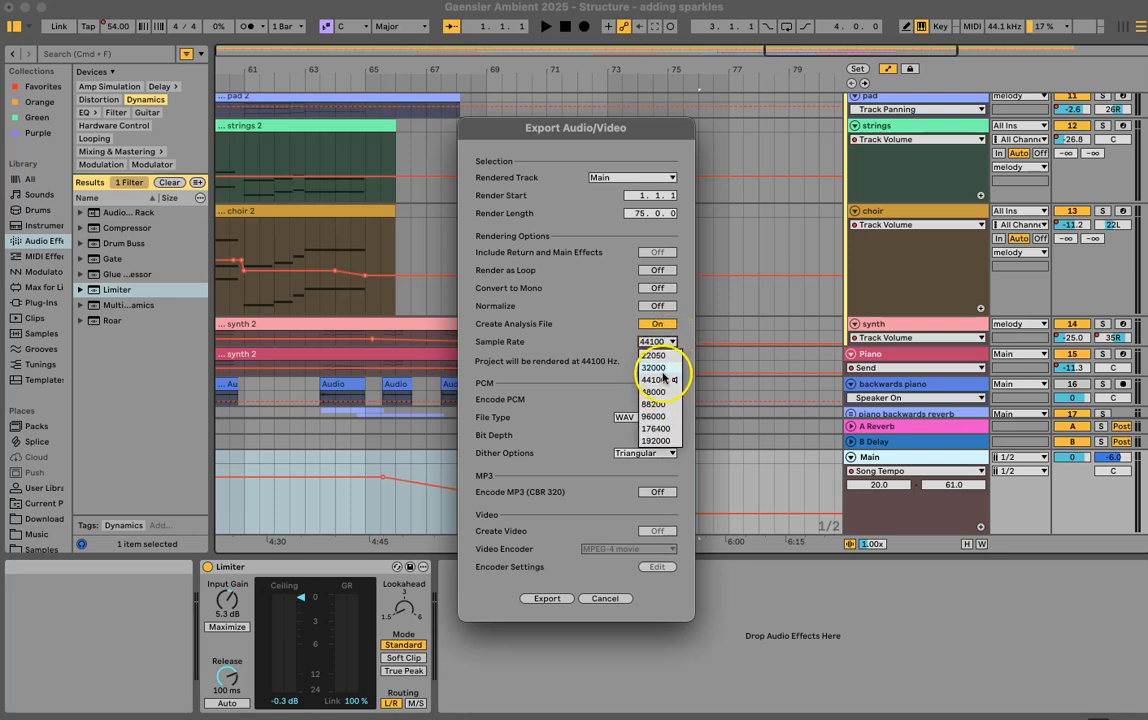
click(662, 381)
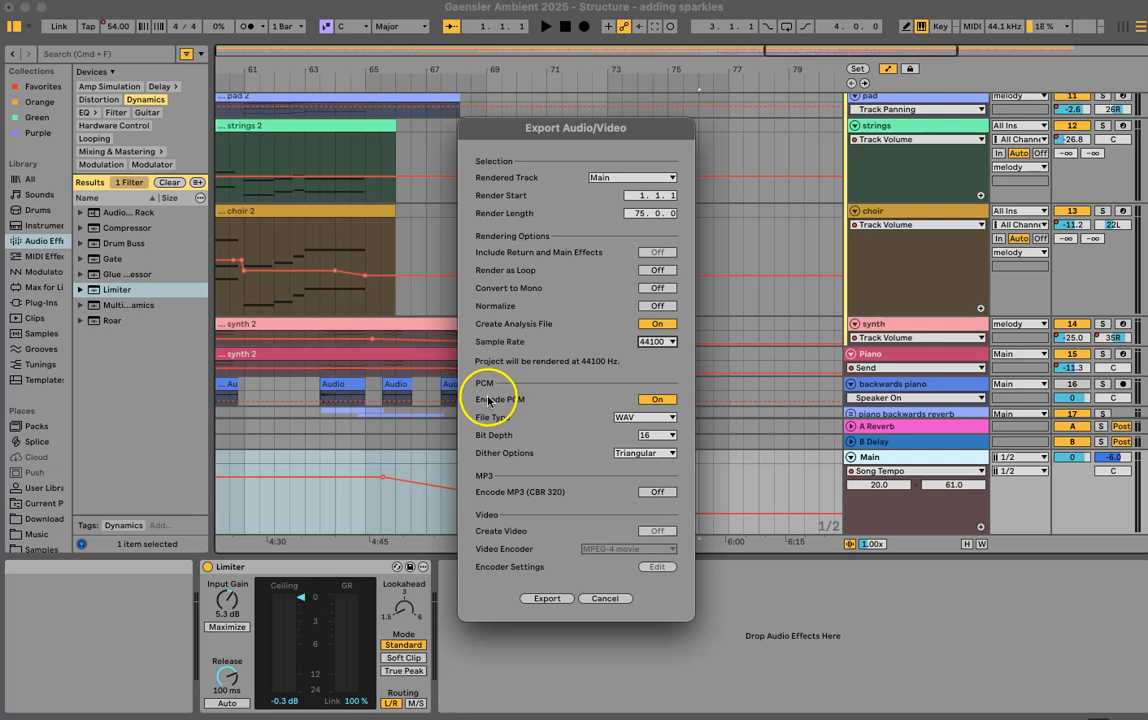
click(663, 419)
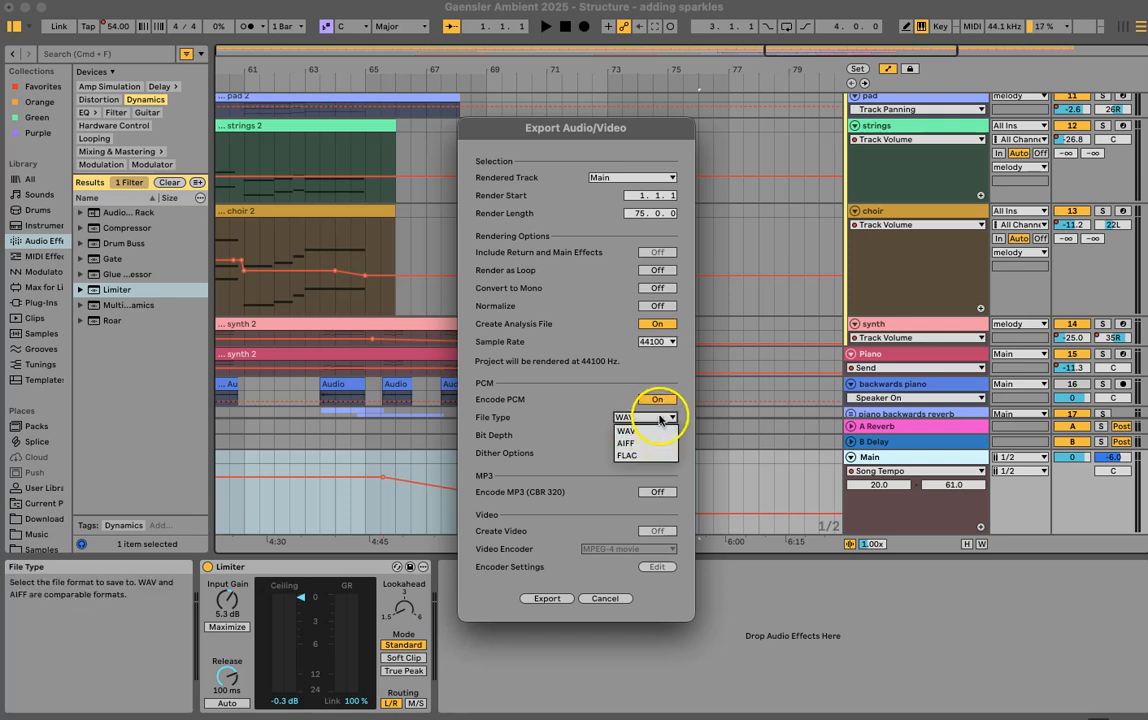
click(660, 420)
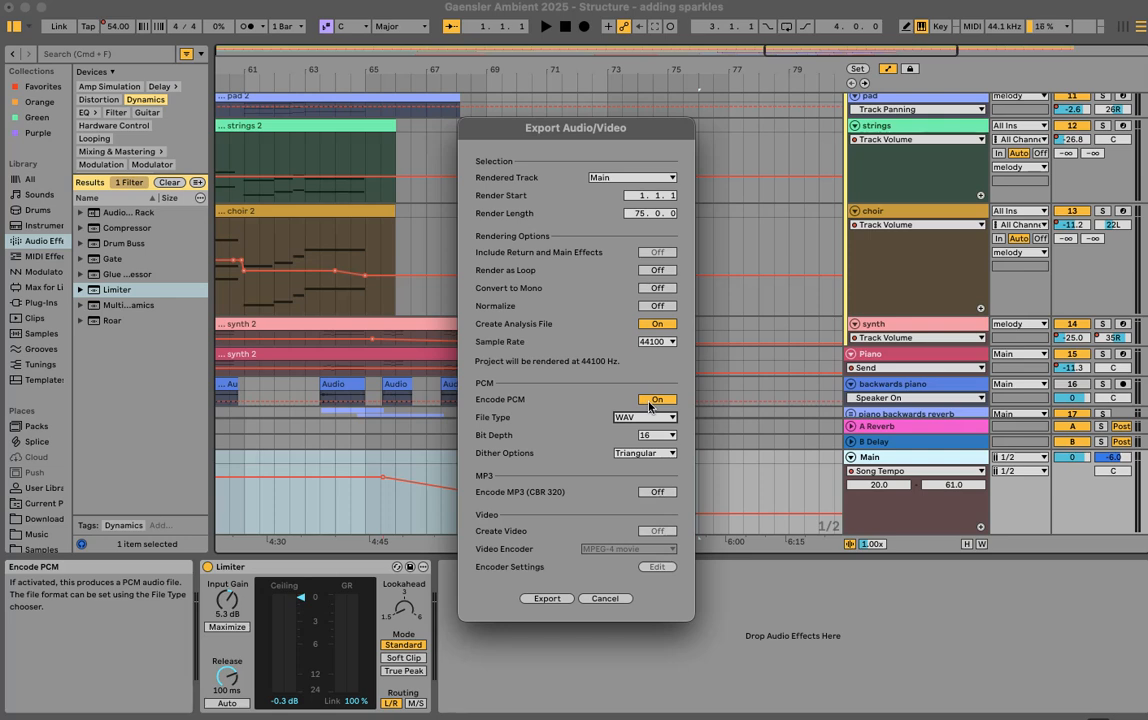
Review the available PCM file types and the MP3 encoding option, keeping WAV selected and MP3 encoding off.
click(645, 417)
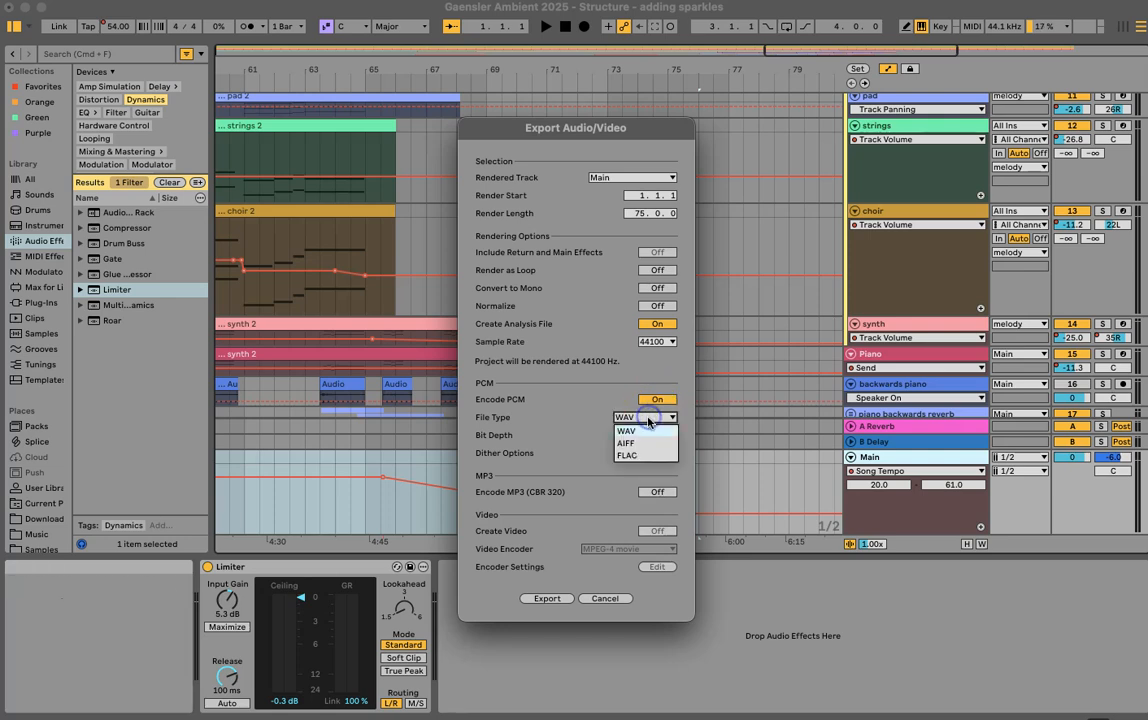
click(628, 412)
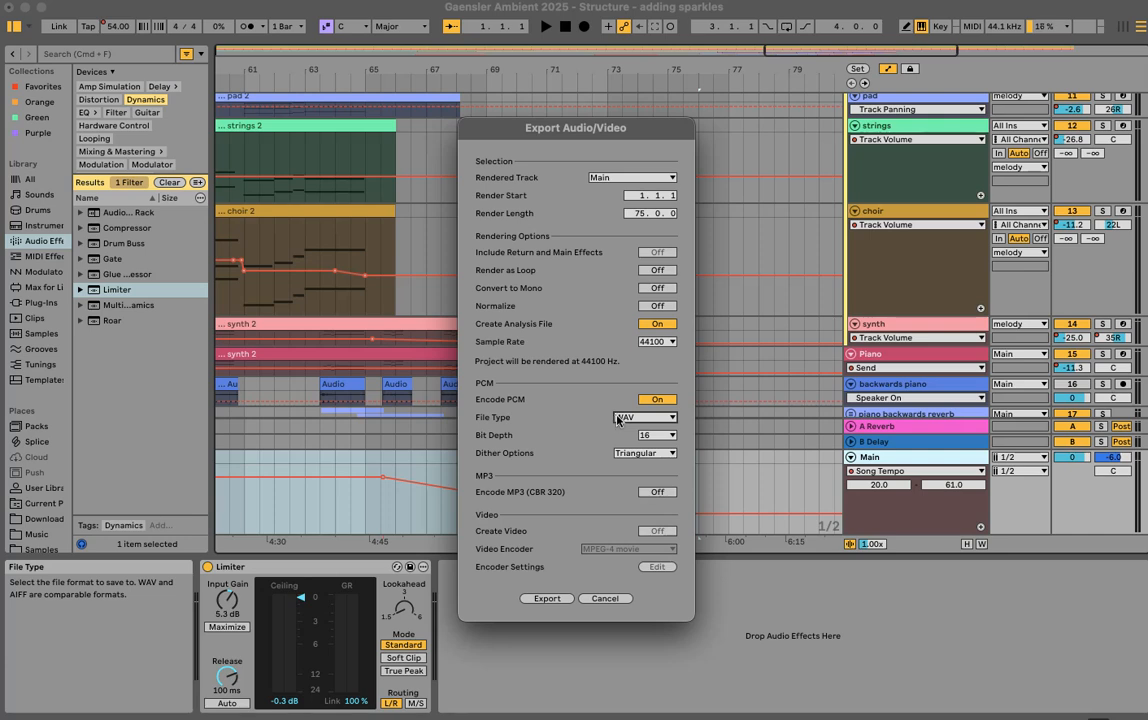
click(617, 420)
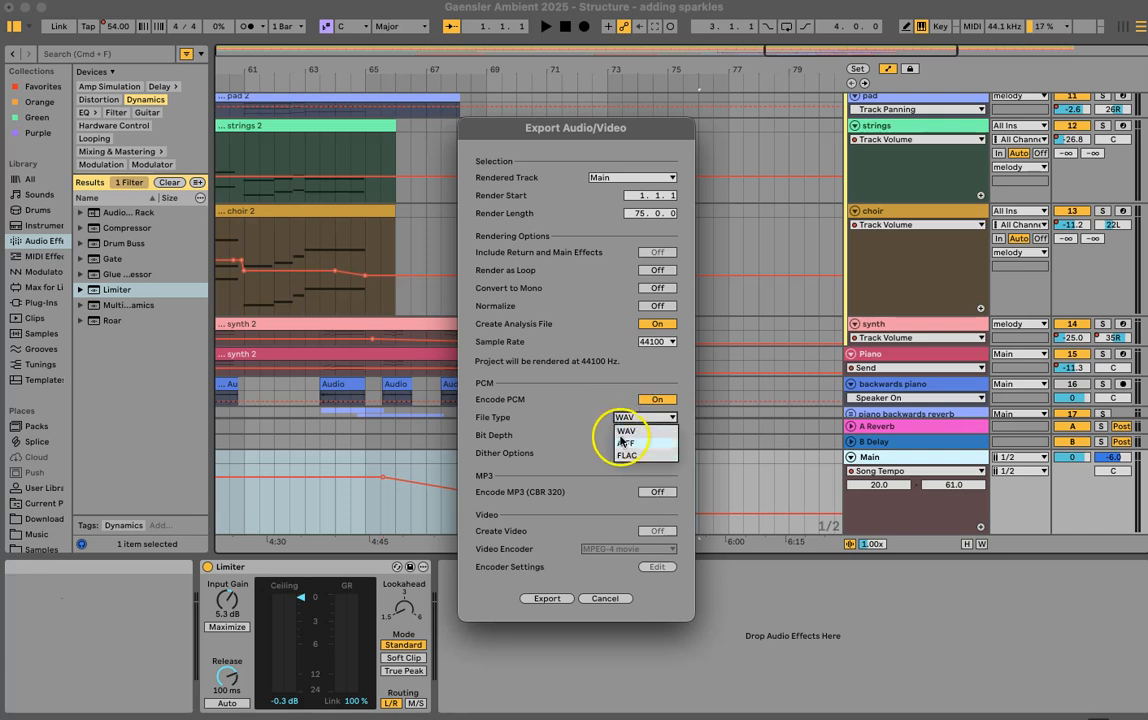
click(598, 417)
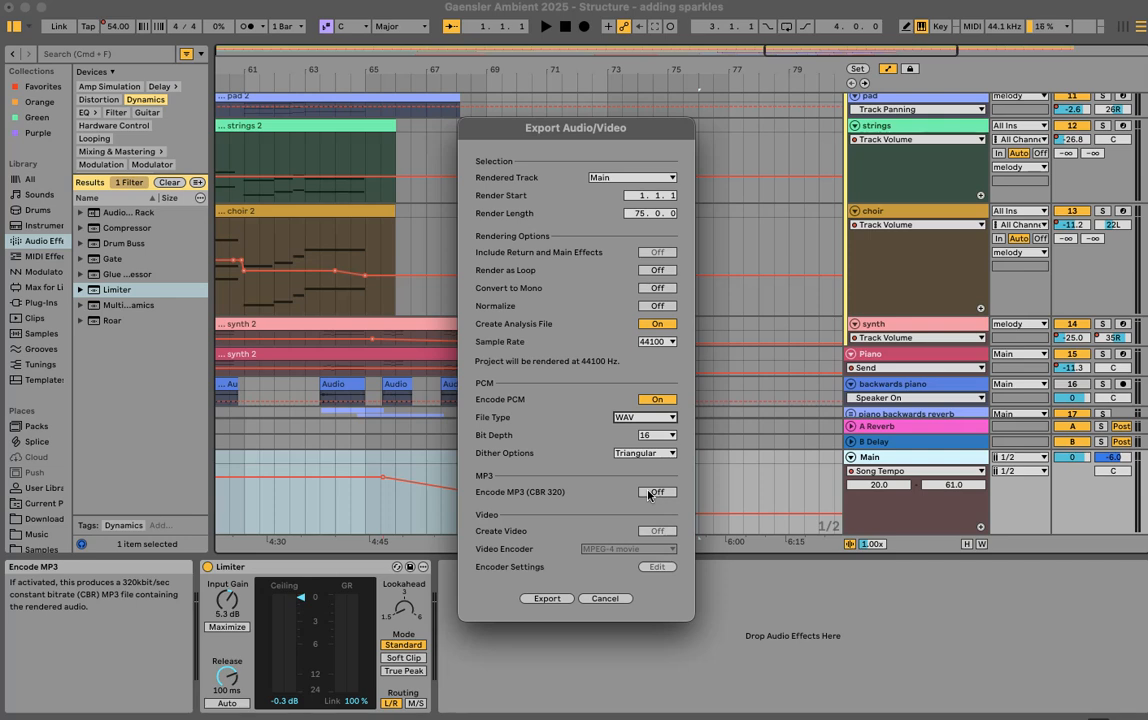
click(645, 419)
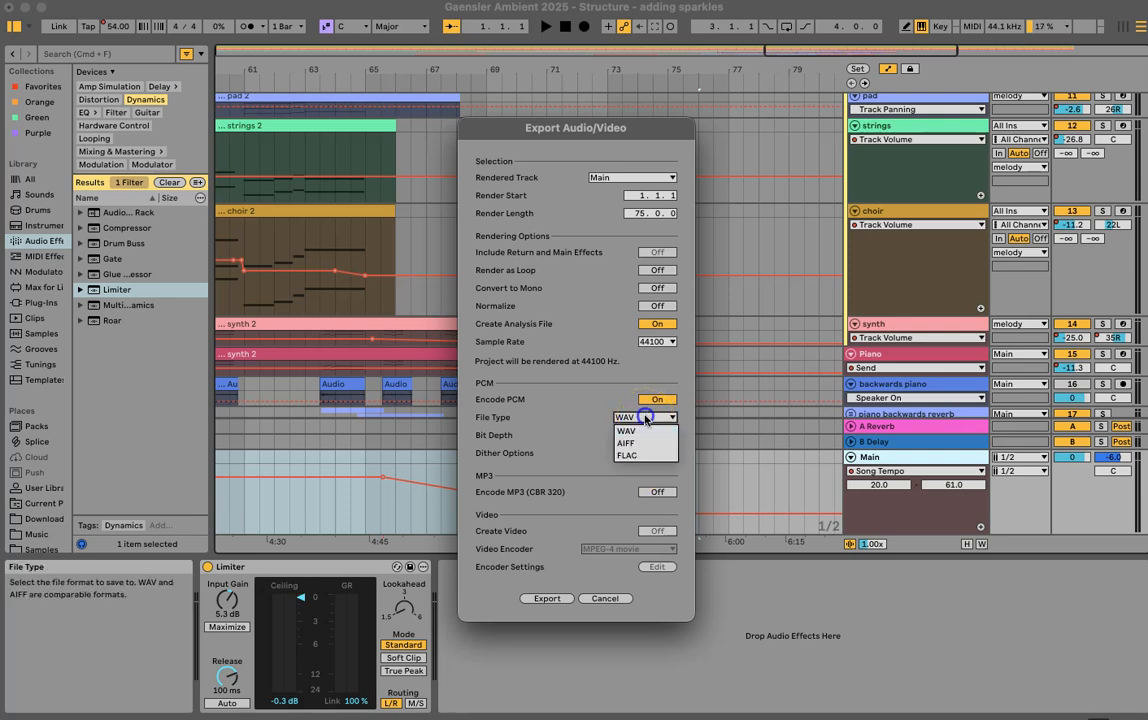
click(589, 435)
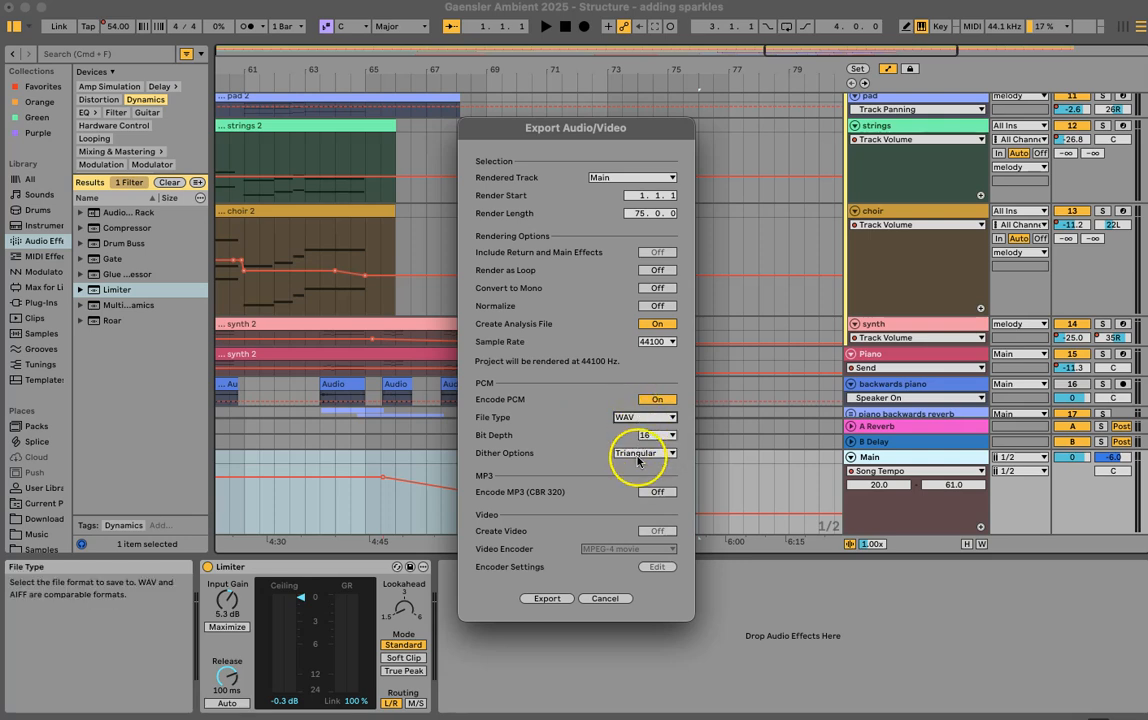
click(652, 493)
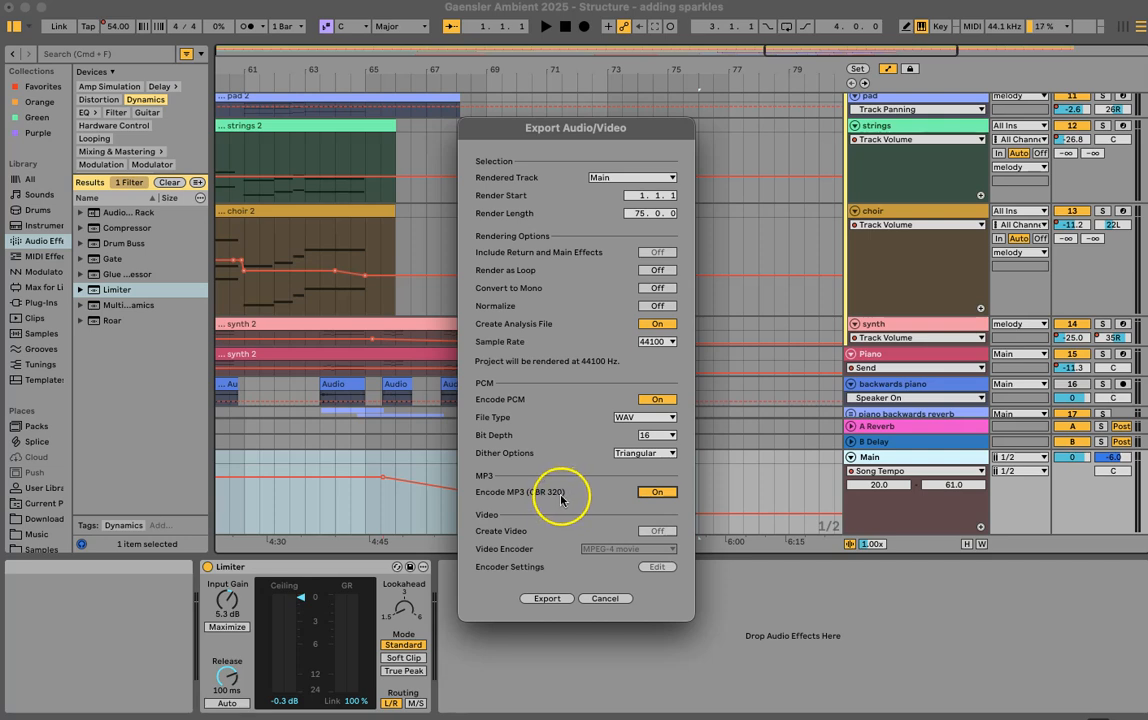
click(651, 493)
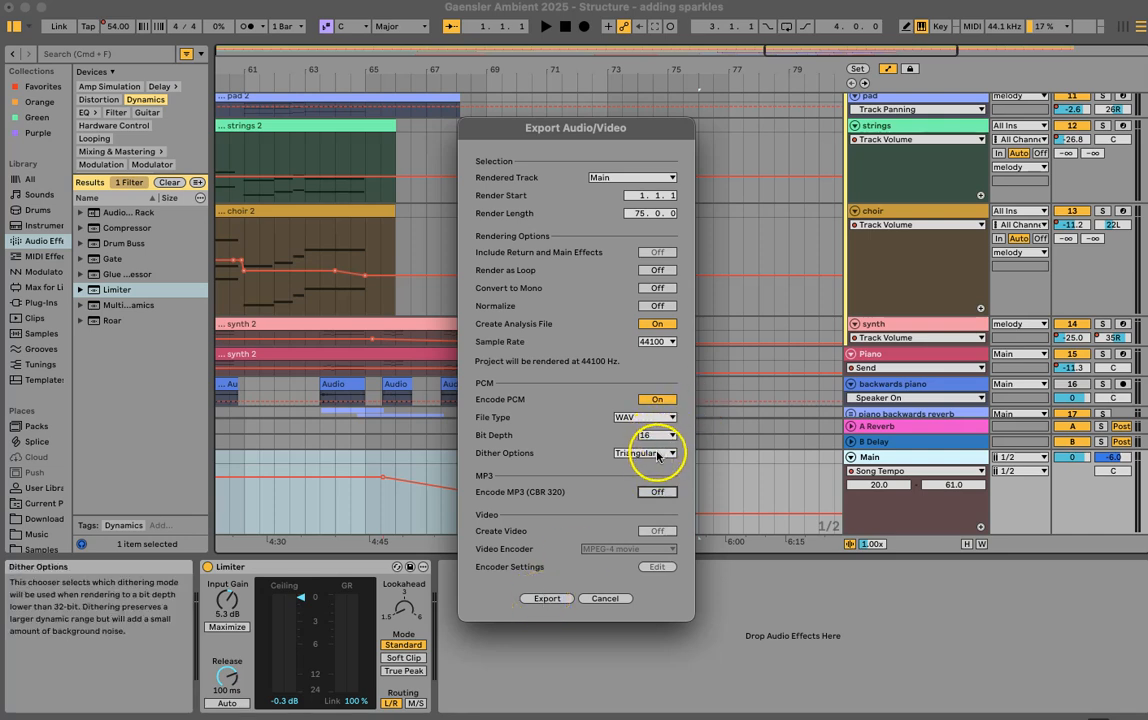
Export the audio as "Gaensler Ambient 2025 - Salt Flower" in the Gaensler Ambient Project folder, replacing the existing file.
click(553, 602)
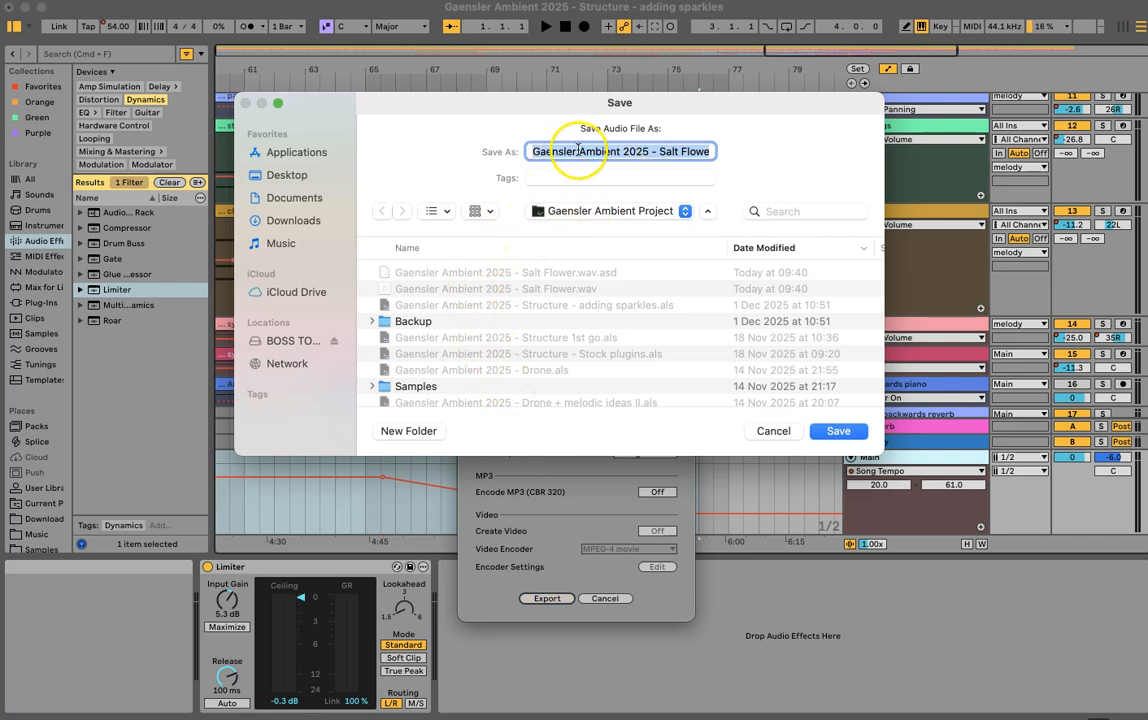
click(666, 152)
drag(660, 152, 725, 150)
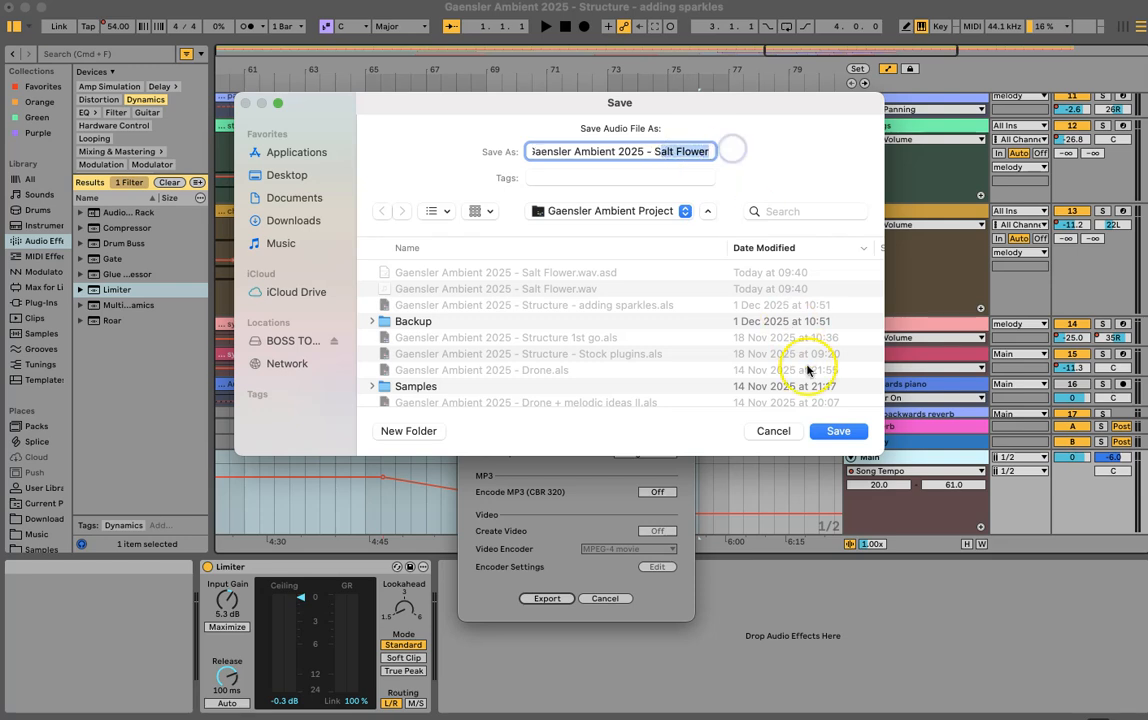
click(836, 430)
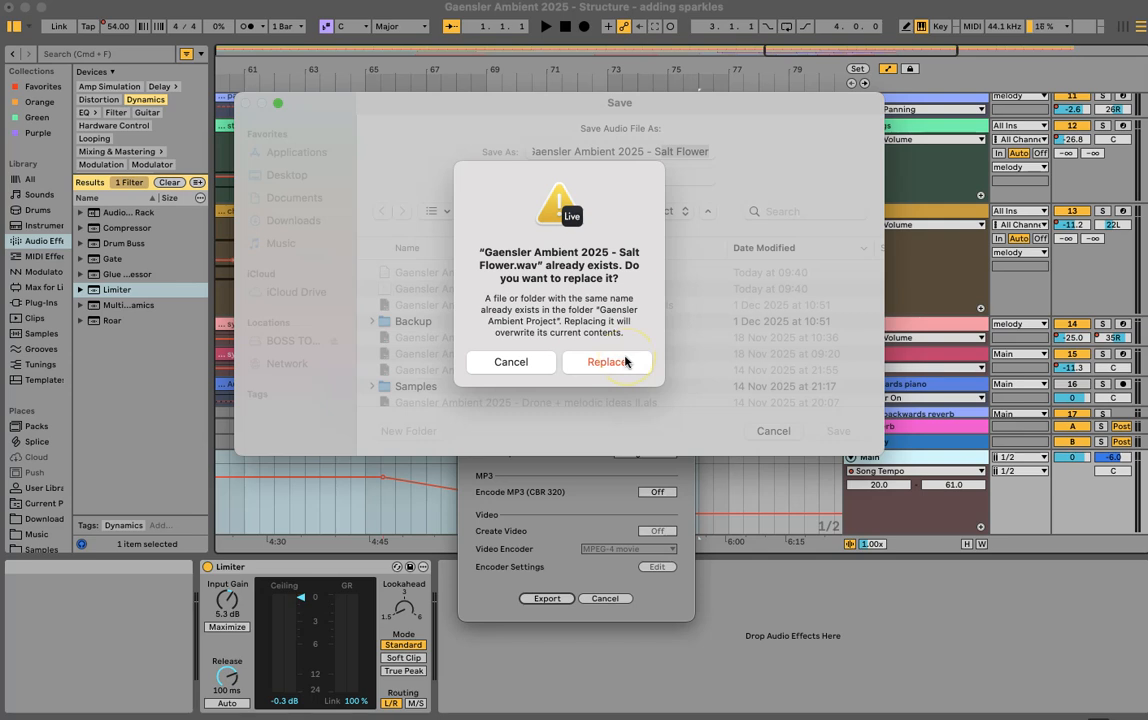
click(620, 365)
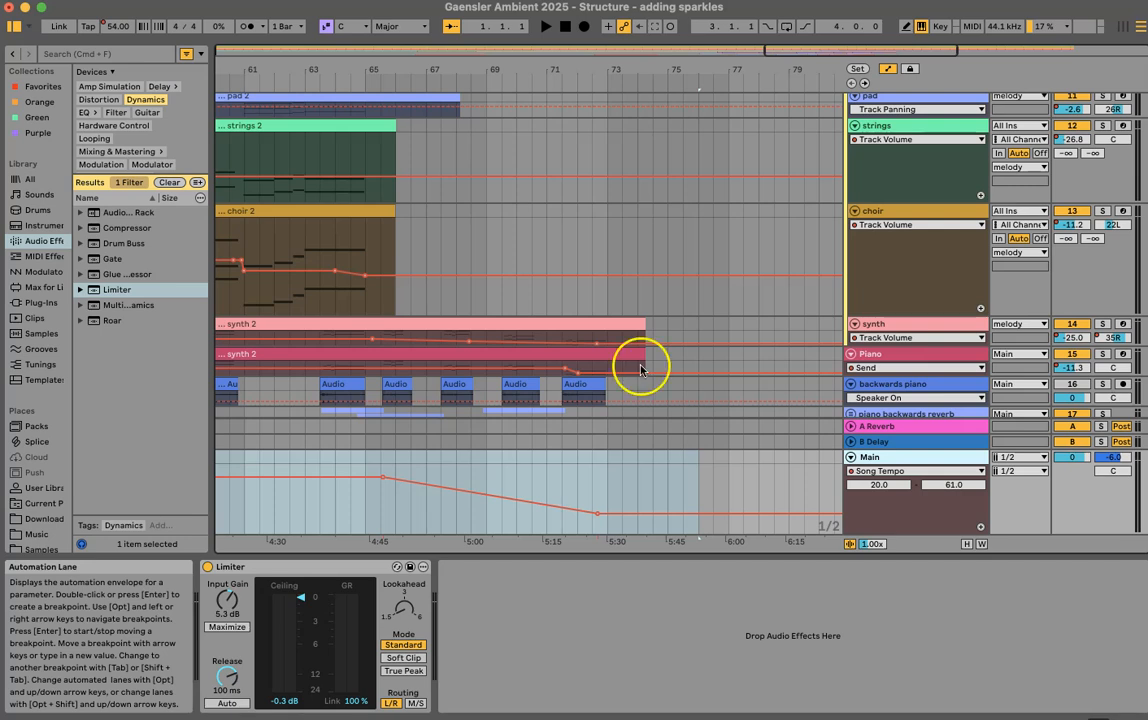
Insert a new audio track directly below the Sparkles track.
scroll(797, 327, down, 3)
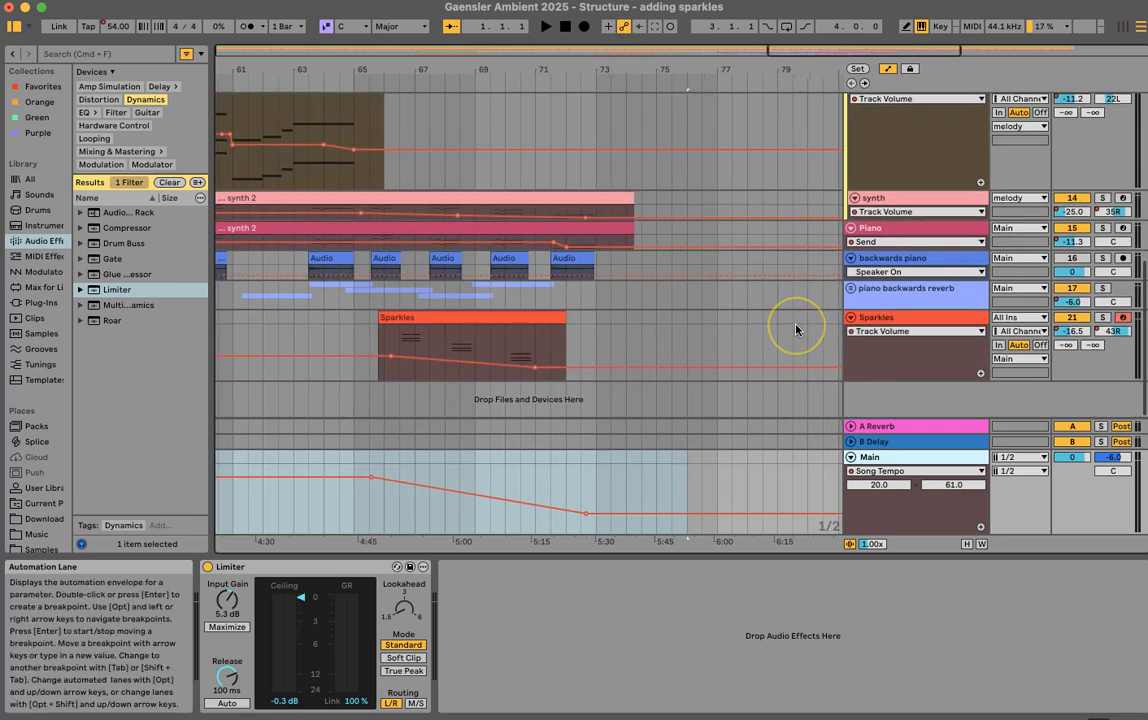
click(872, 318)
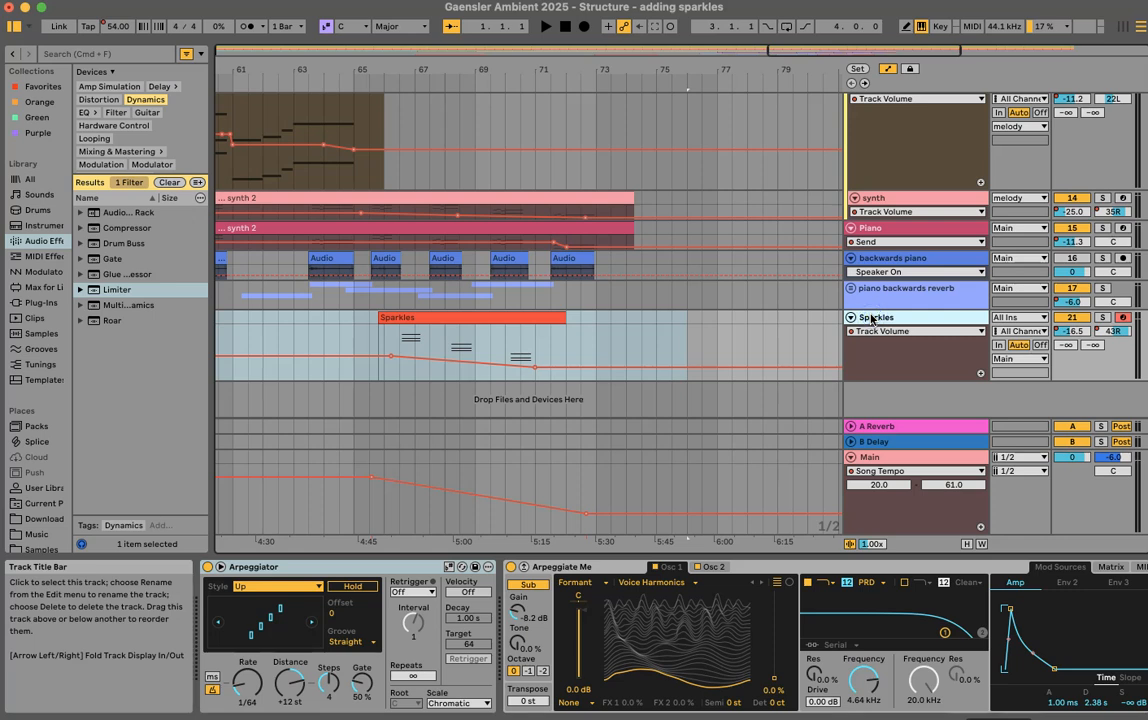
key(super+t)
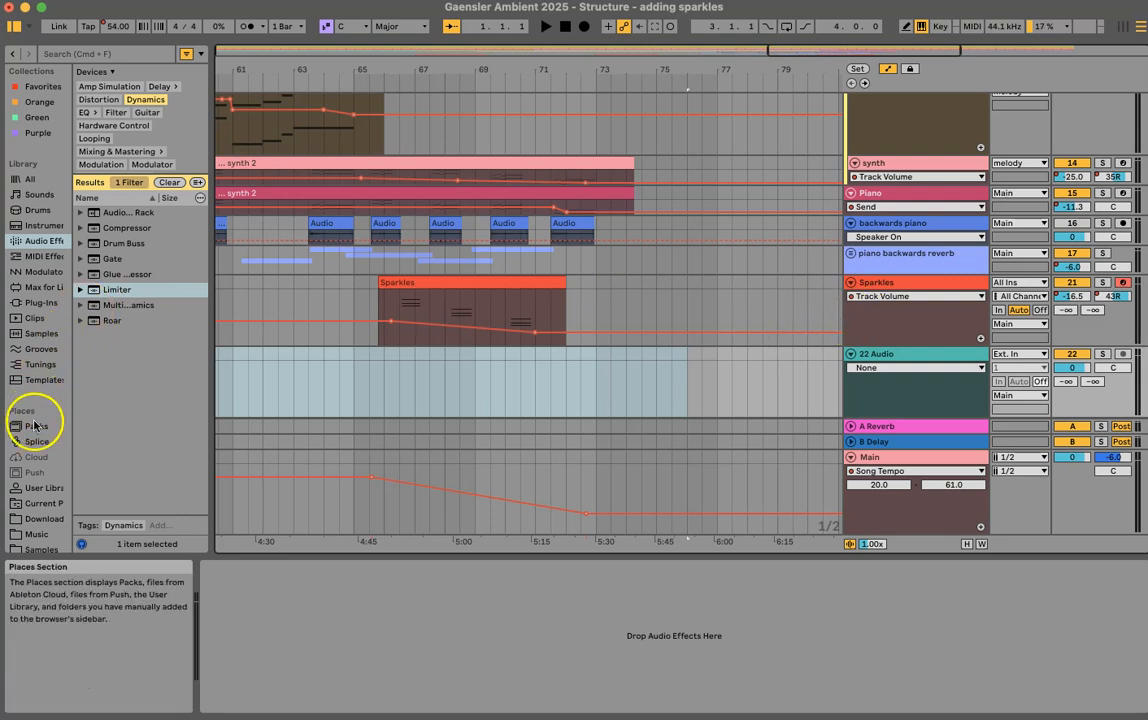
Search the Music folder for "salt flower", widen the browser and expand HSMP and Gaensler Ambient Project to reveal the WAV file.
scroll(35, 425, down, 2)
click(30, 497)
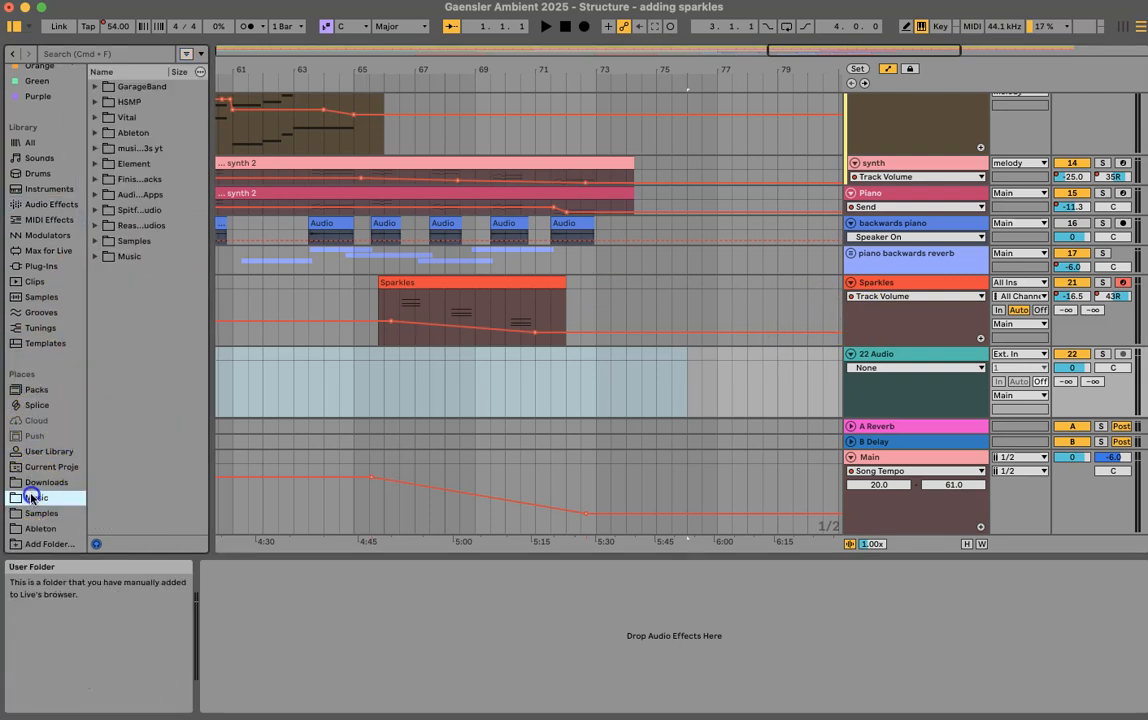
click(112, 56)
text(sal)
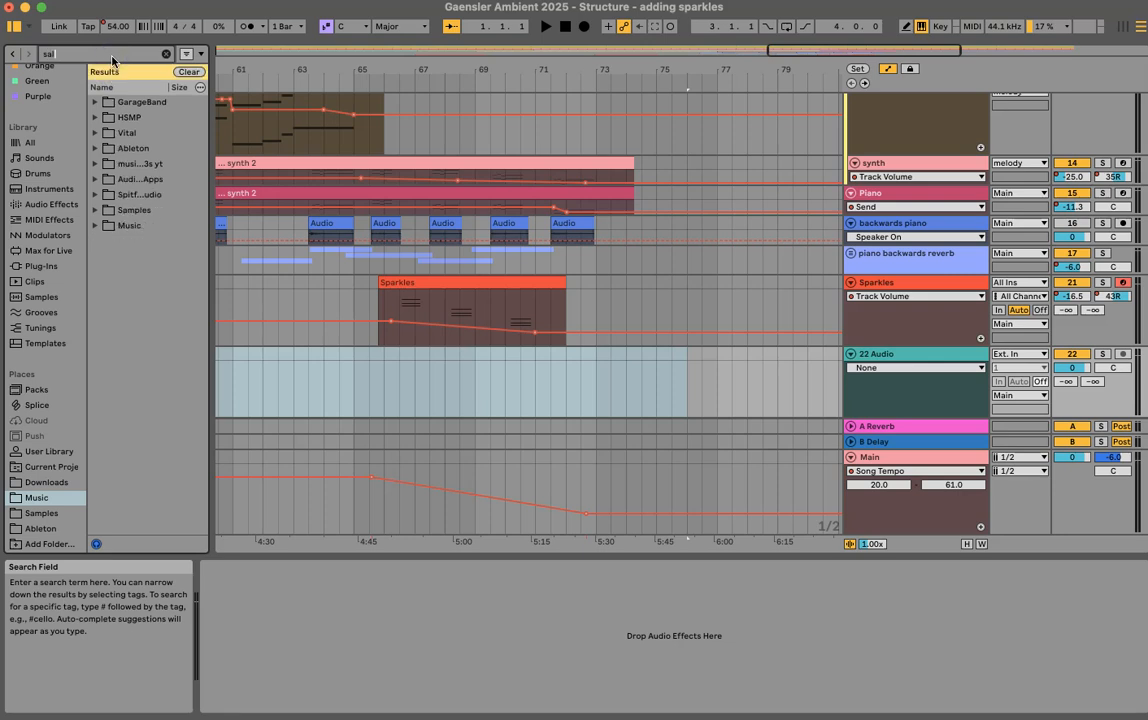
text(t flow)
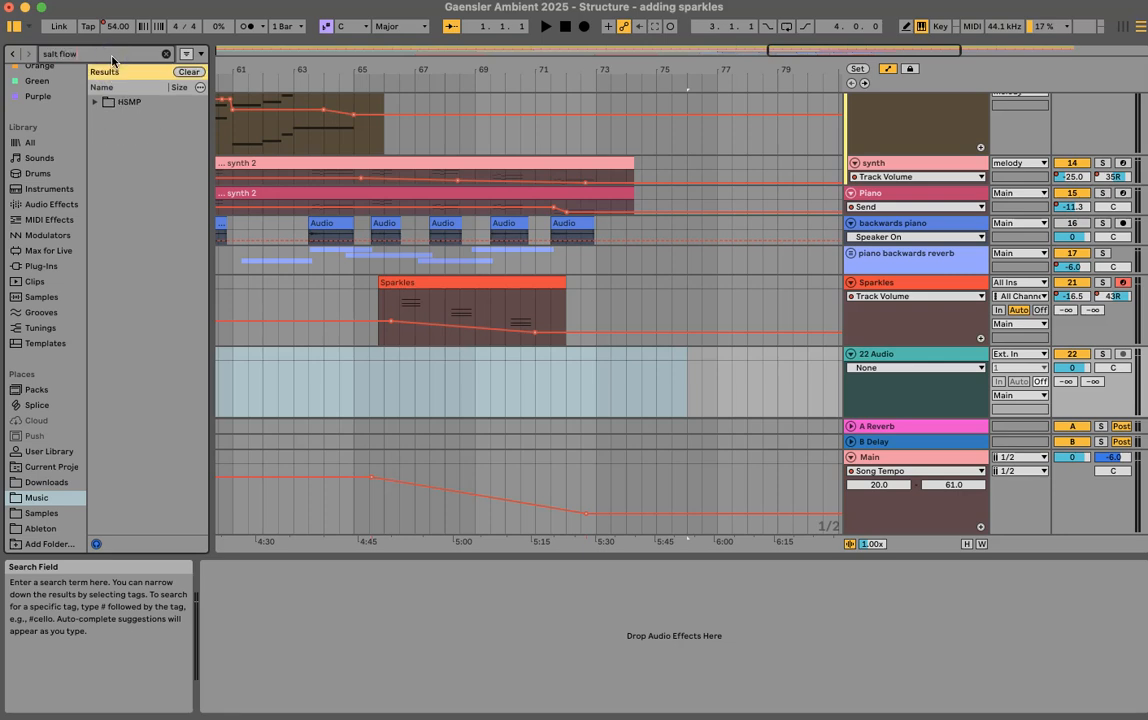
text(er)
click(96, 101)
drag(209, 127, 377, 128)
click(103, 118)
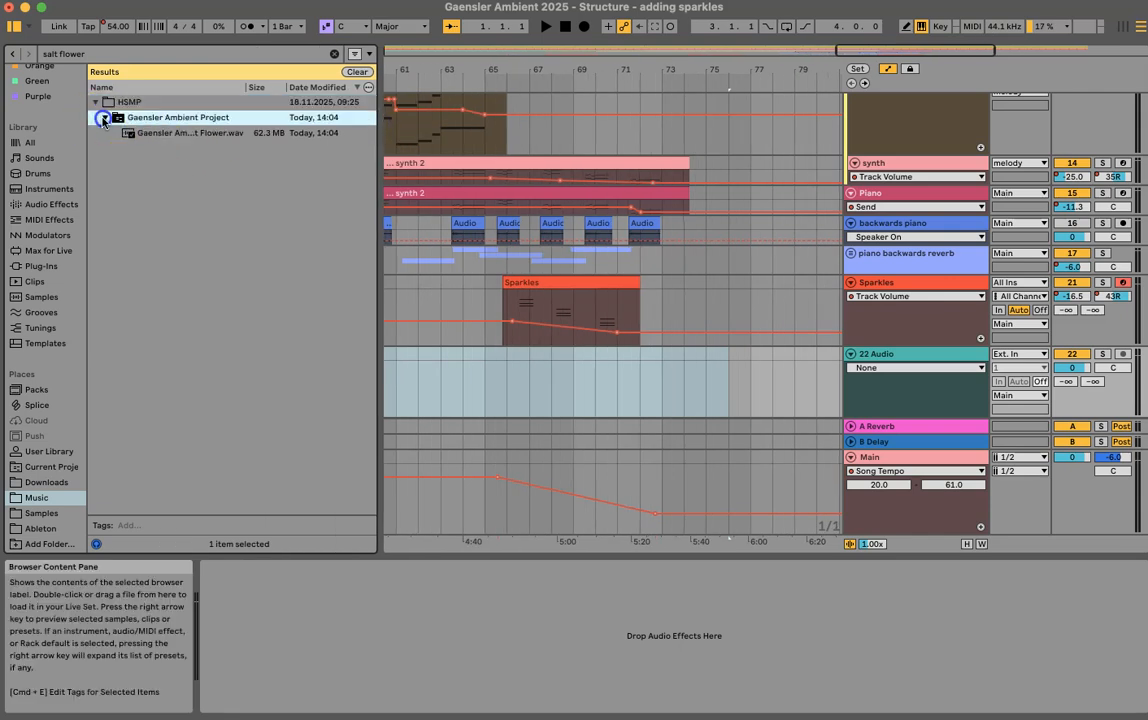
Place the exported Salt Flower WAV on the new audio track at the start of bar 1.
scroll(470, 308, left, 15)
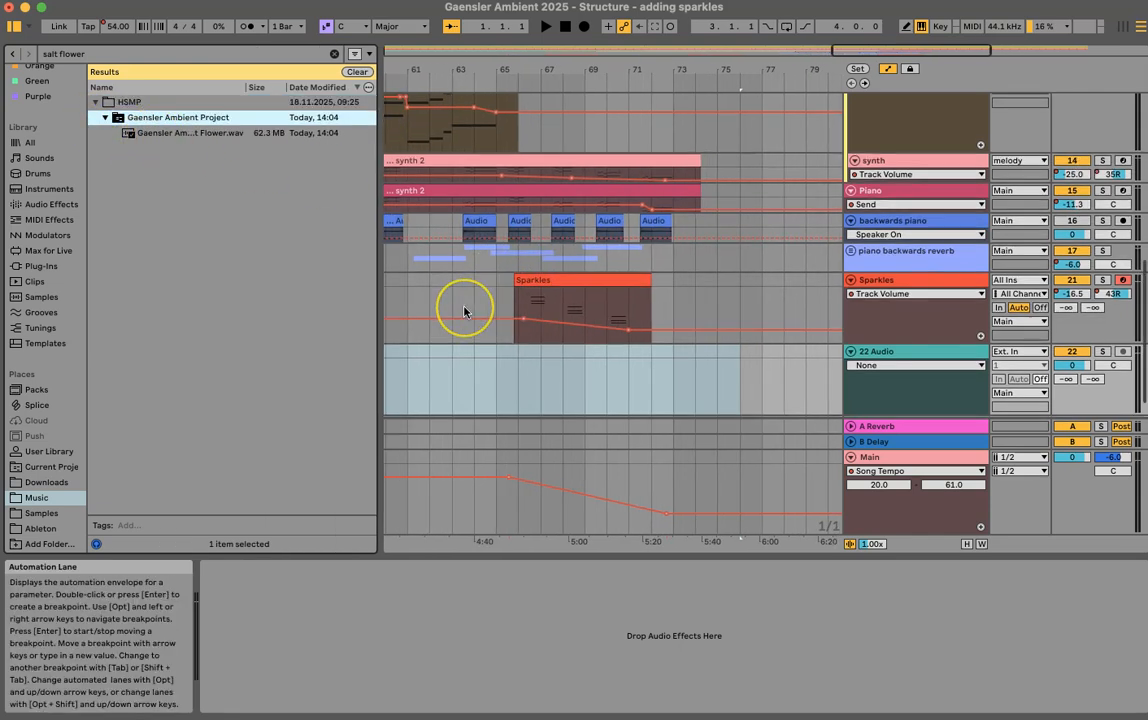
scroll(552, 303, down, 5)
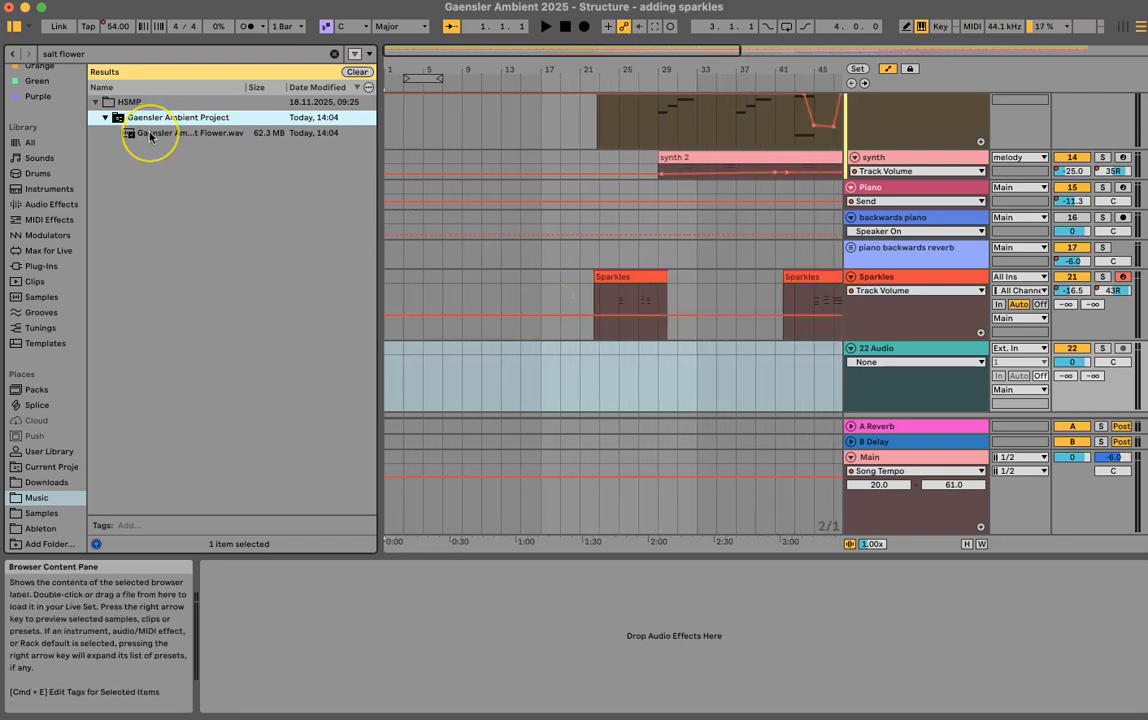
drag(150, 137, 388, 376)
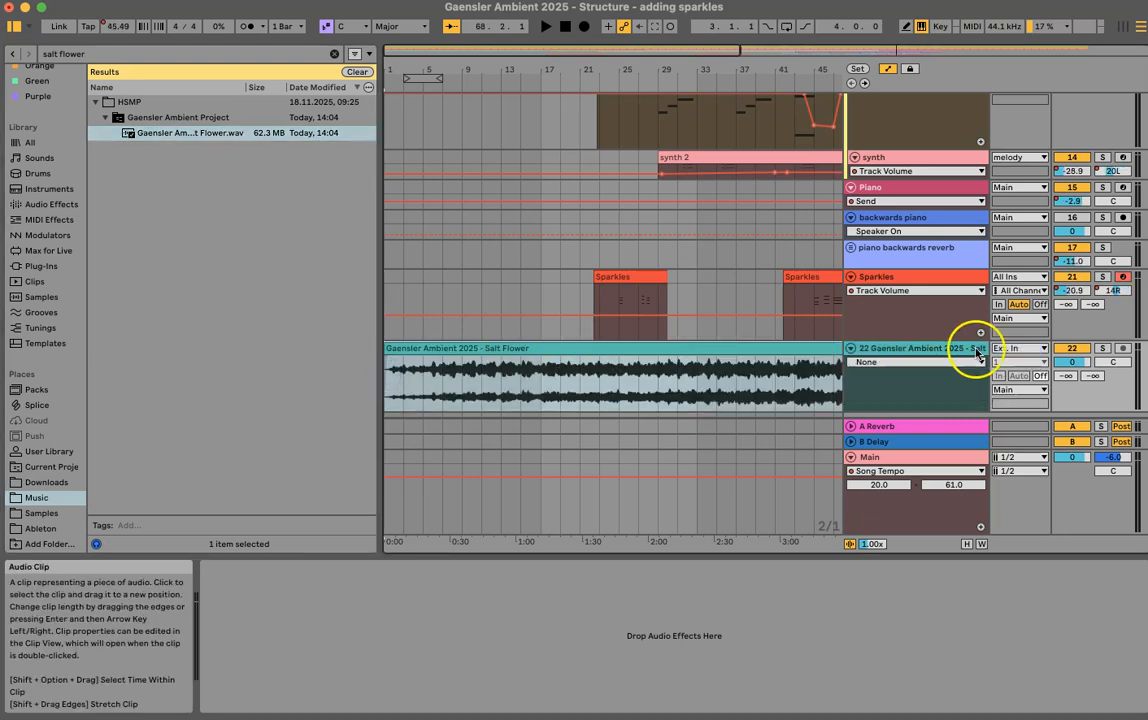
Narrow the browser and extend the end of the Salt Flower clip to bar 76, checking that the fade-out is included.
key(minus)
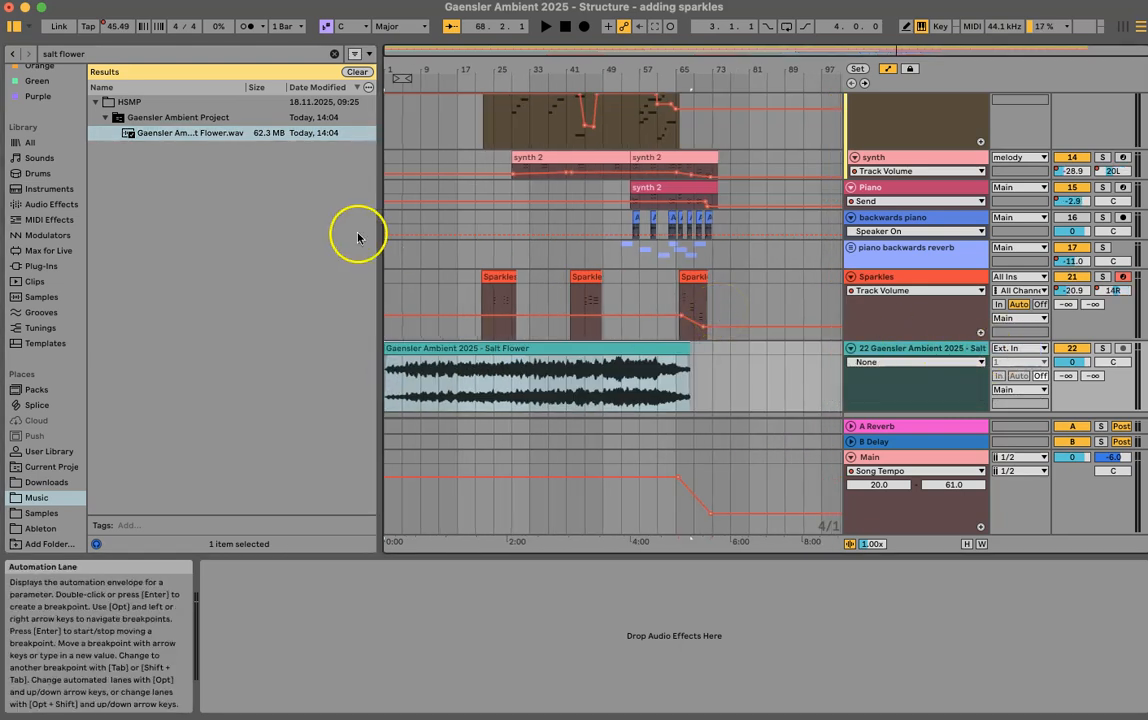
drag(379, 243, 178, 245)
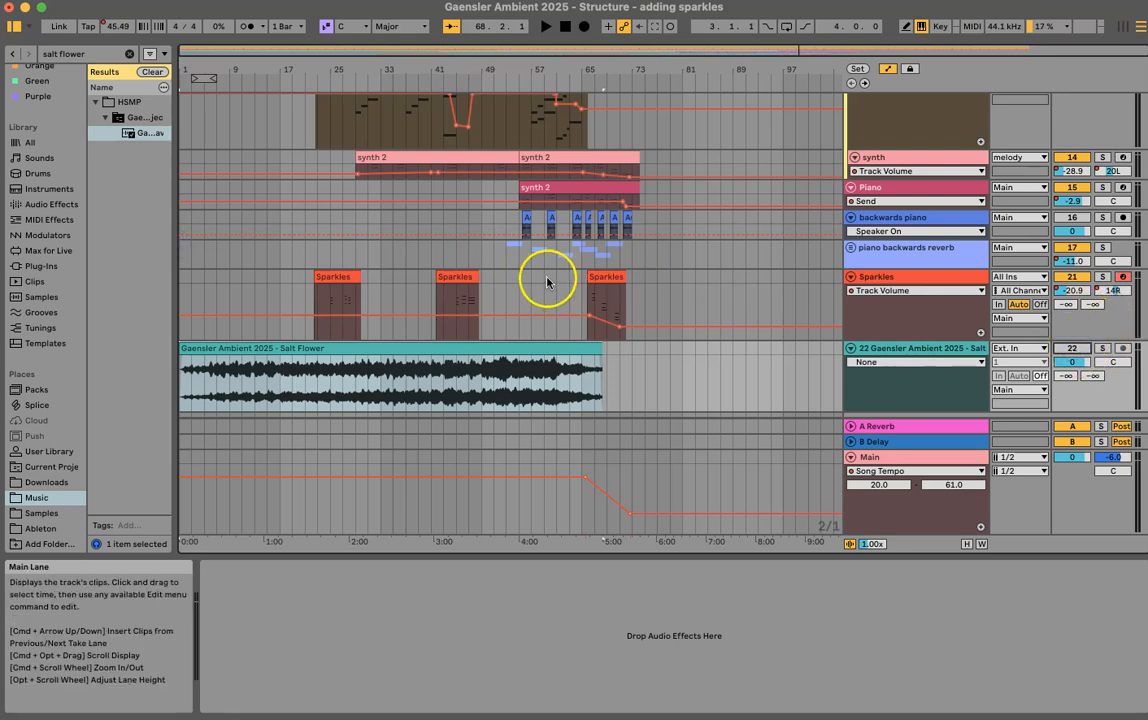
drag(598, 348, 680, 348)
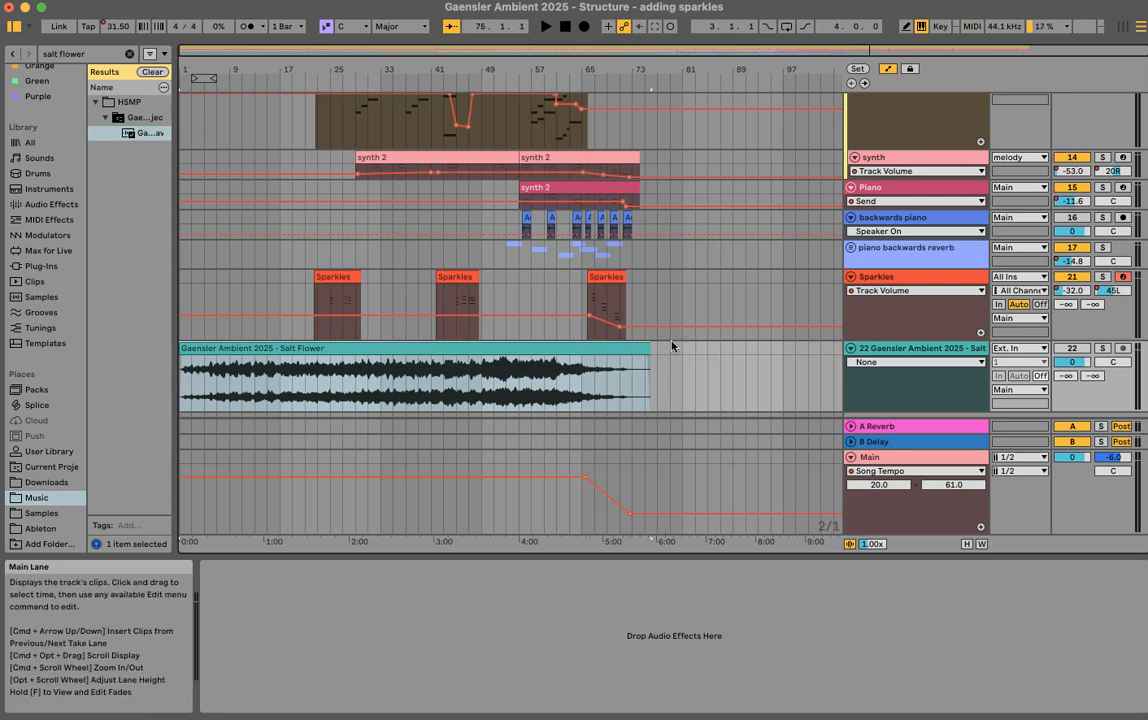
scroll(646, 364, up, 6)
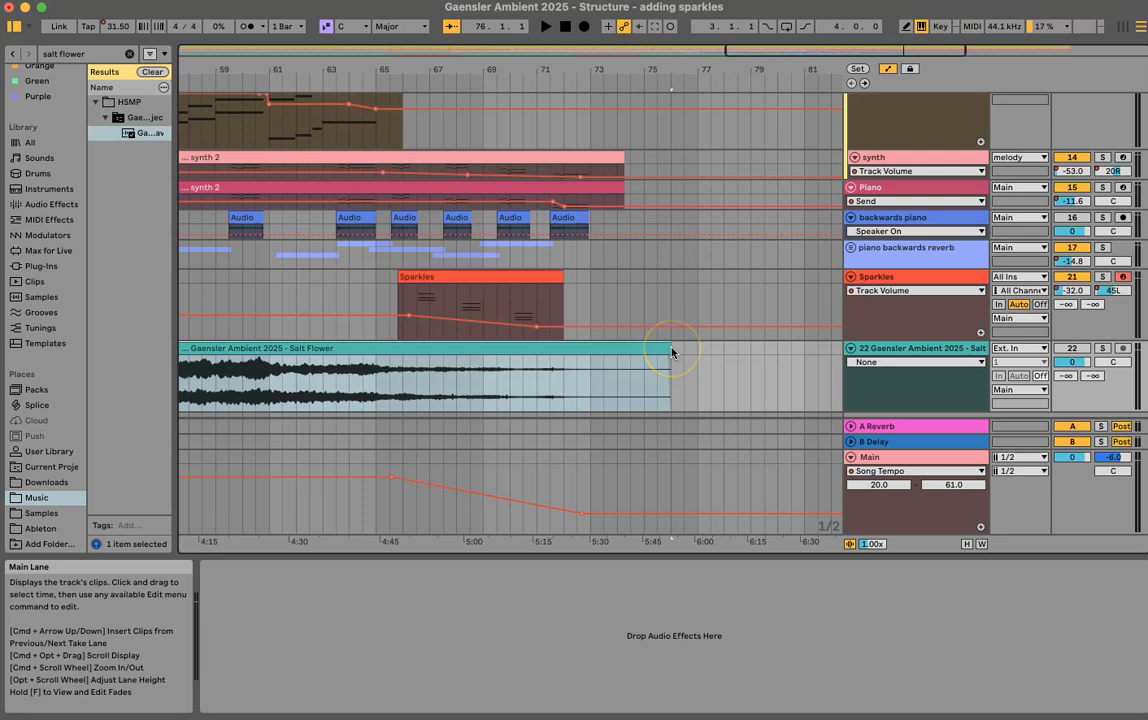
scroll(521, 378, down, 6)
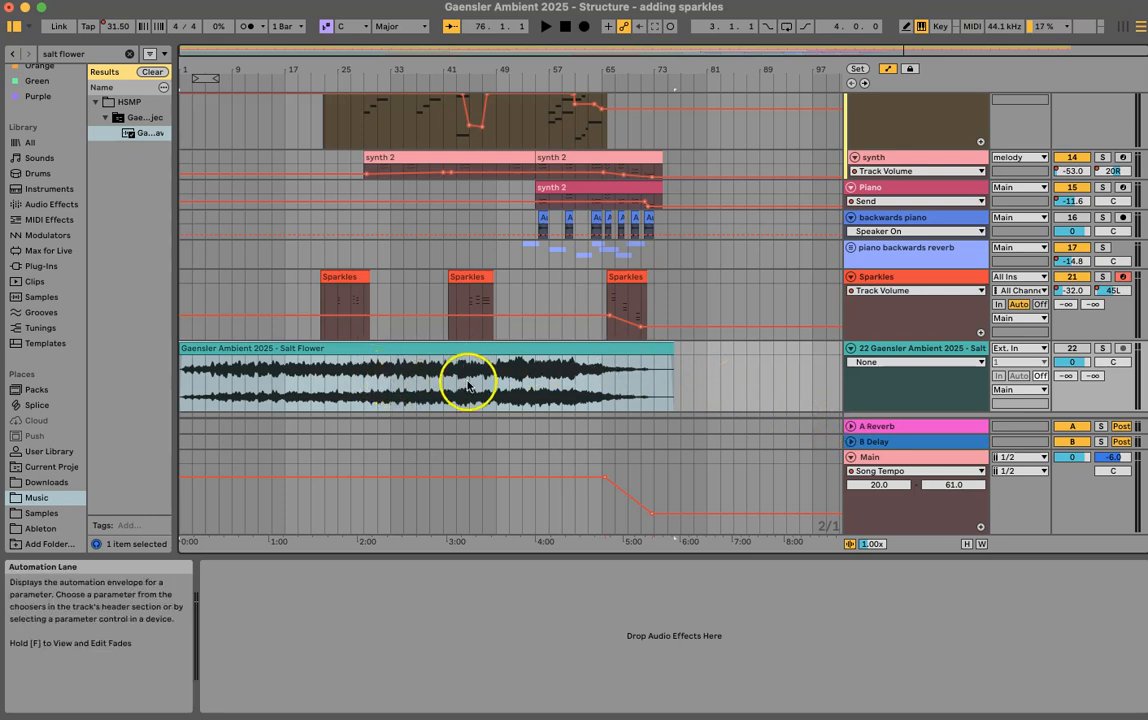
Switch off the Limiter on the Main track.
click(885, 459)
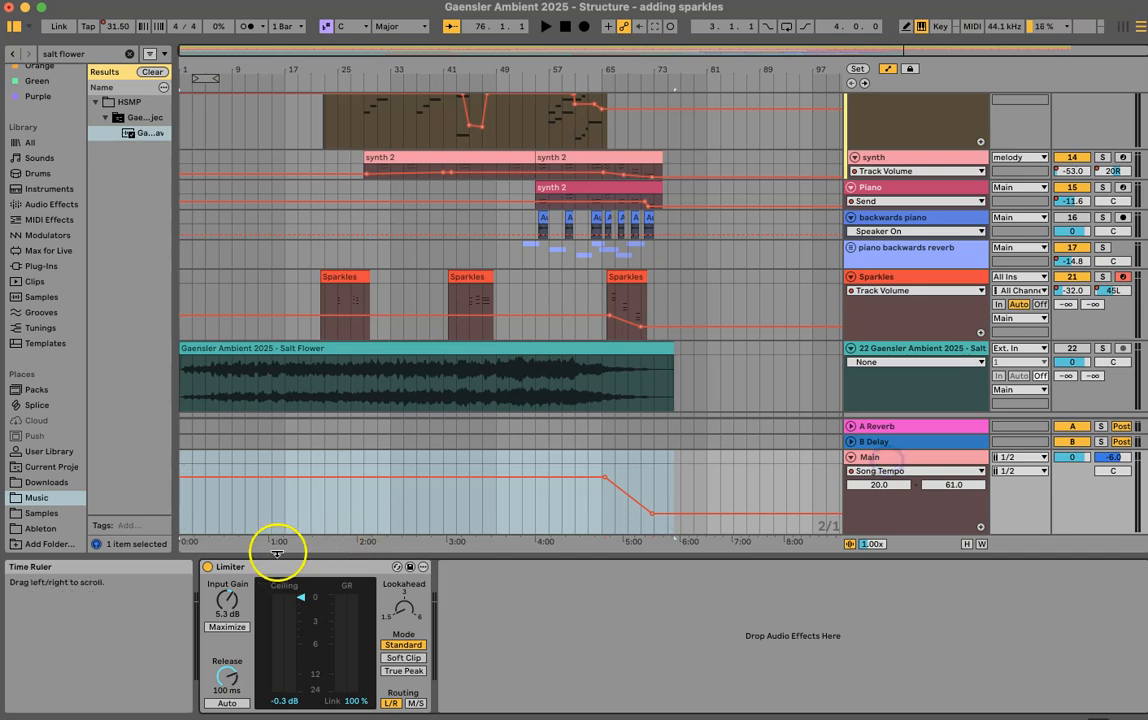
click(207, 566)
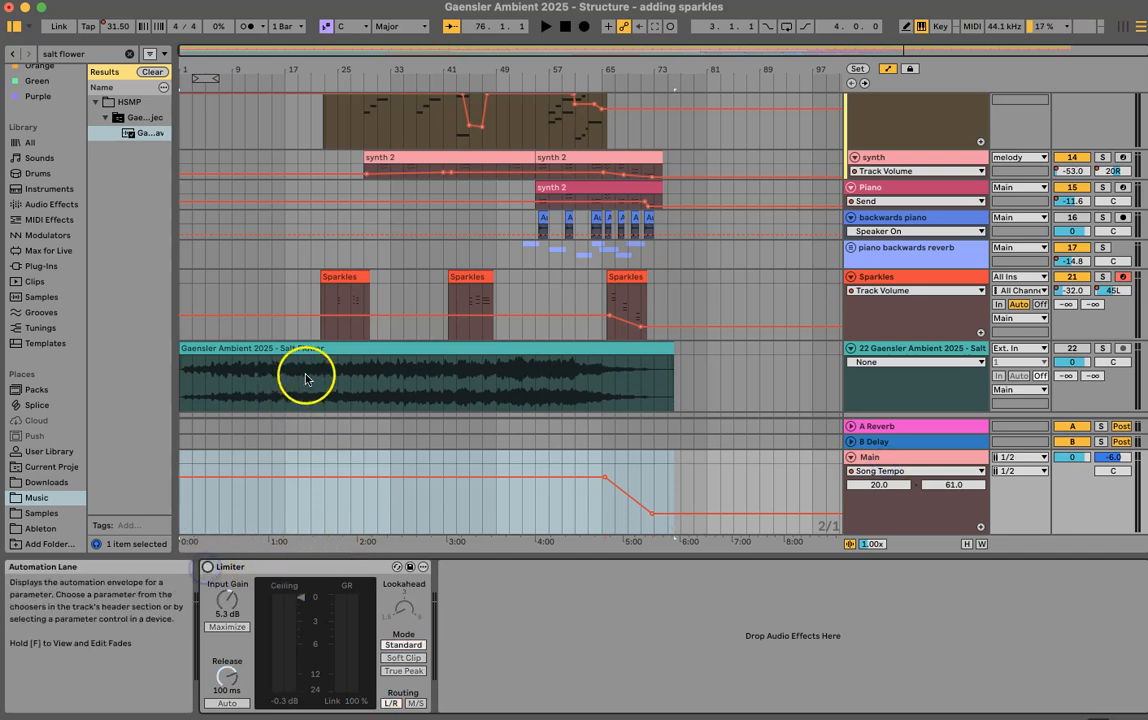
Open the Salt Flower clip's settings and lower its gain to -7.7 dB.
click(443, 356)
double_click(351, 344)
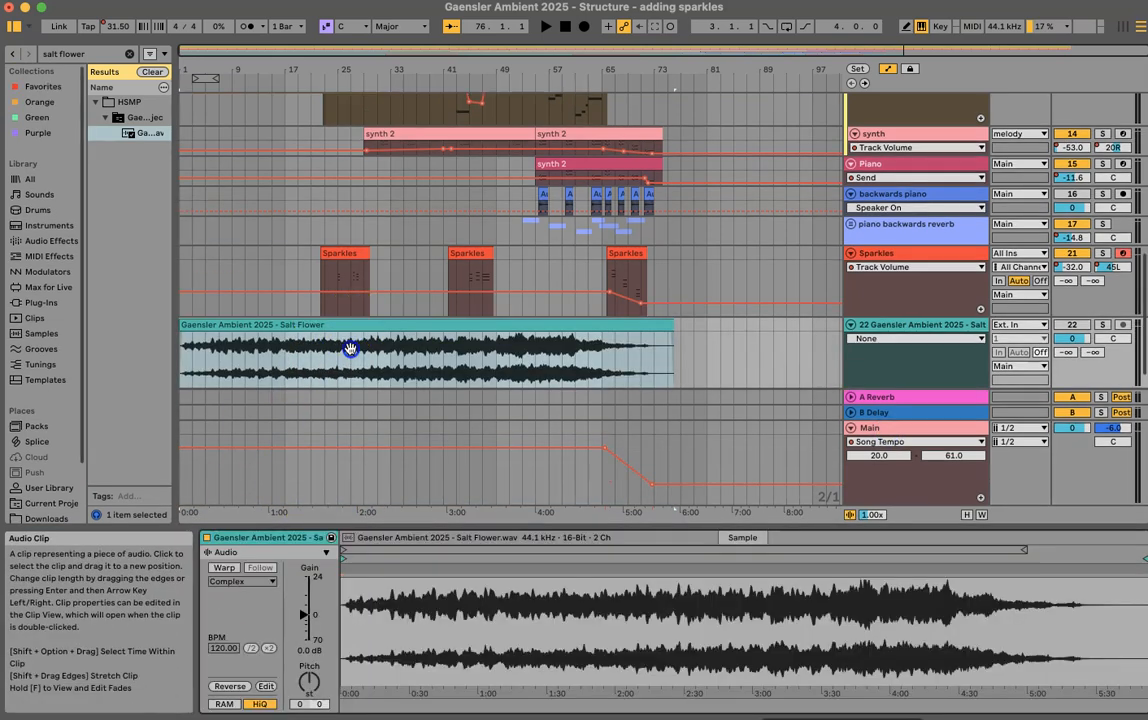
scroll(302, 616, down, 6)
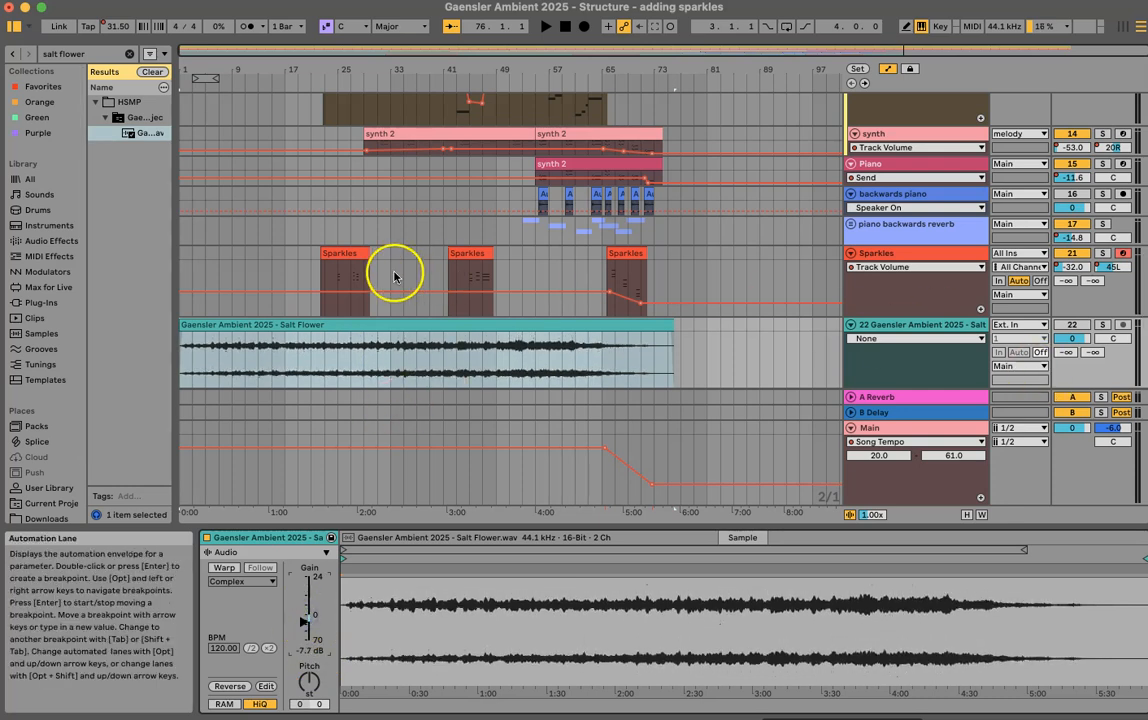
Play from bar 29 and toggle solo on the Salt Flower track to compare the export with the live mix.
click(366, 360)
key(space)
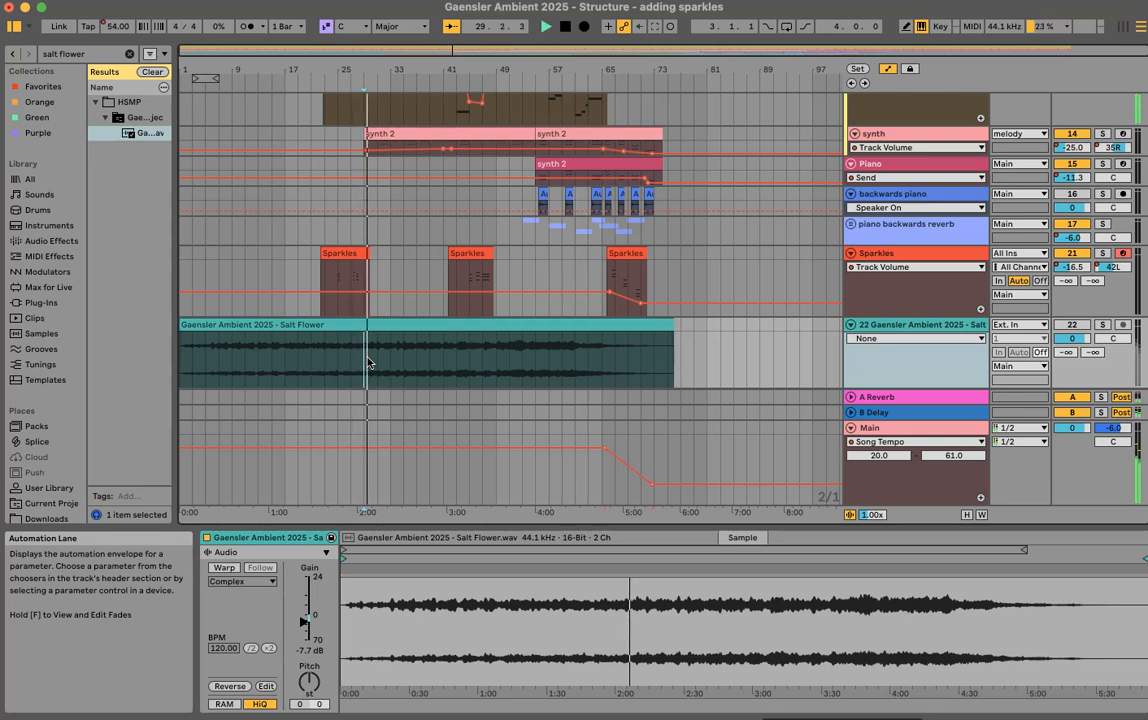
click(1102, 325)
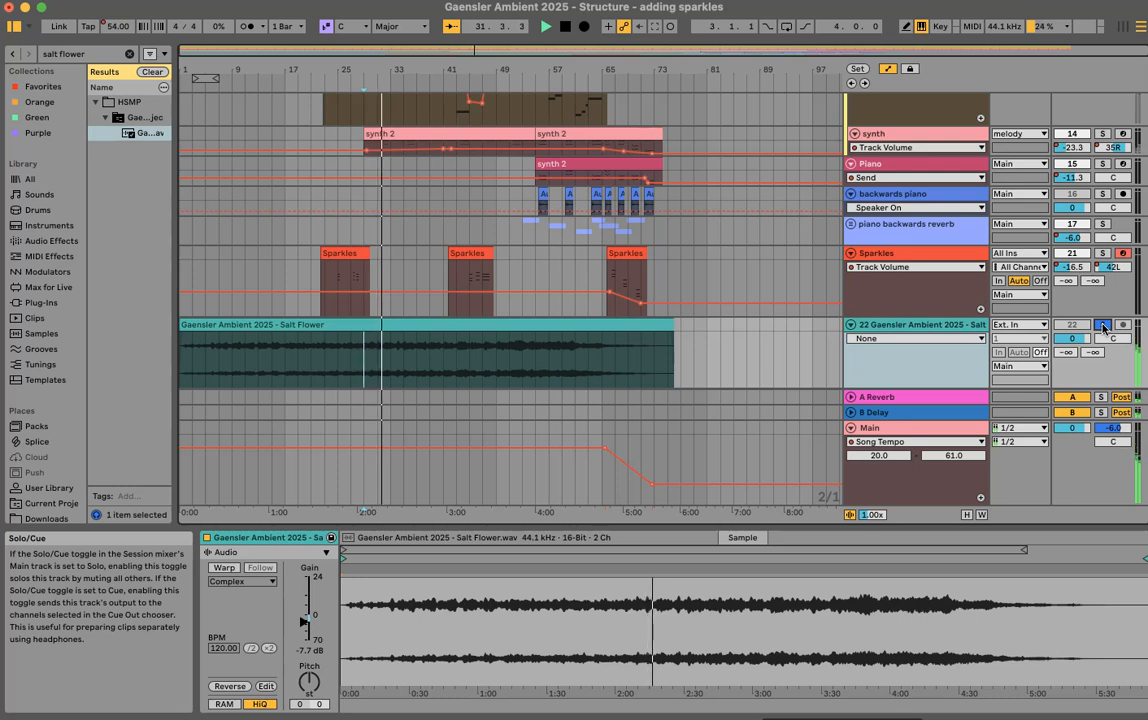
click(1103, 326)
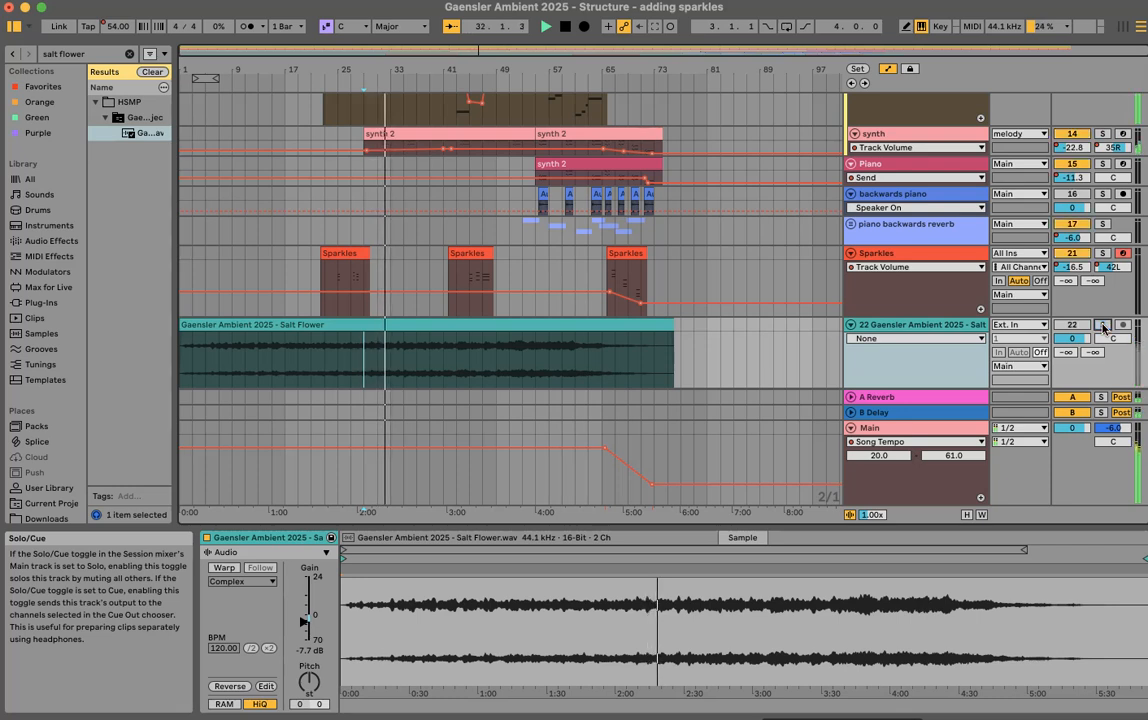
click(1103, 326)
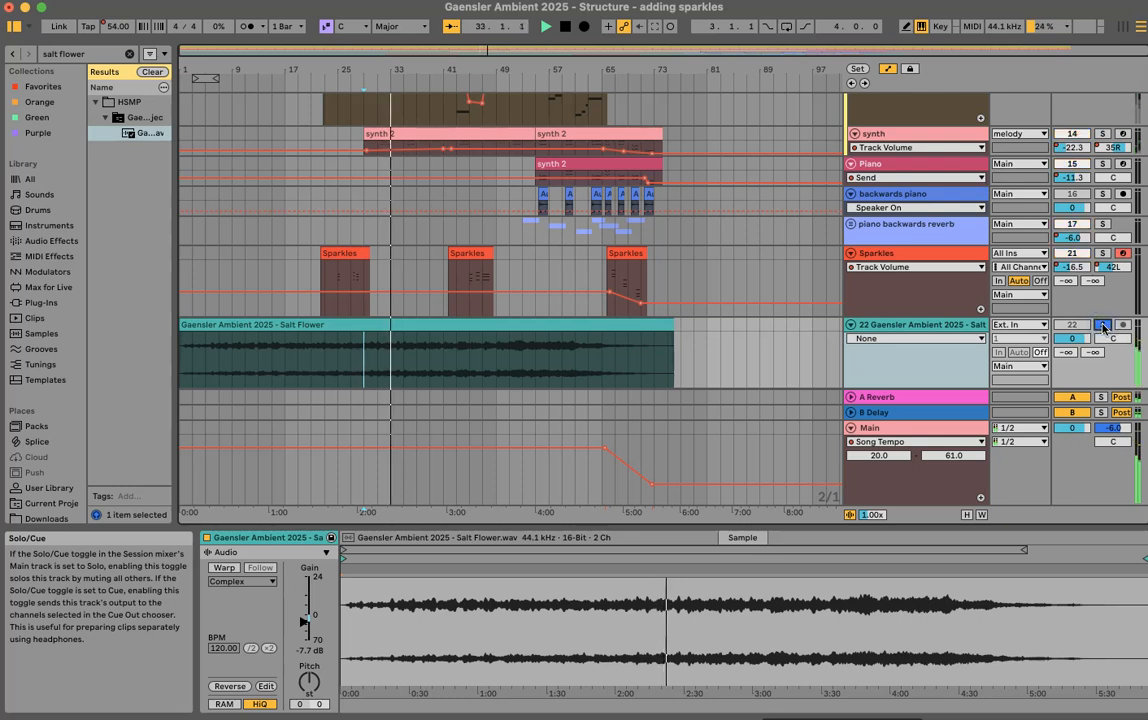
click(1103, 326)
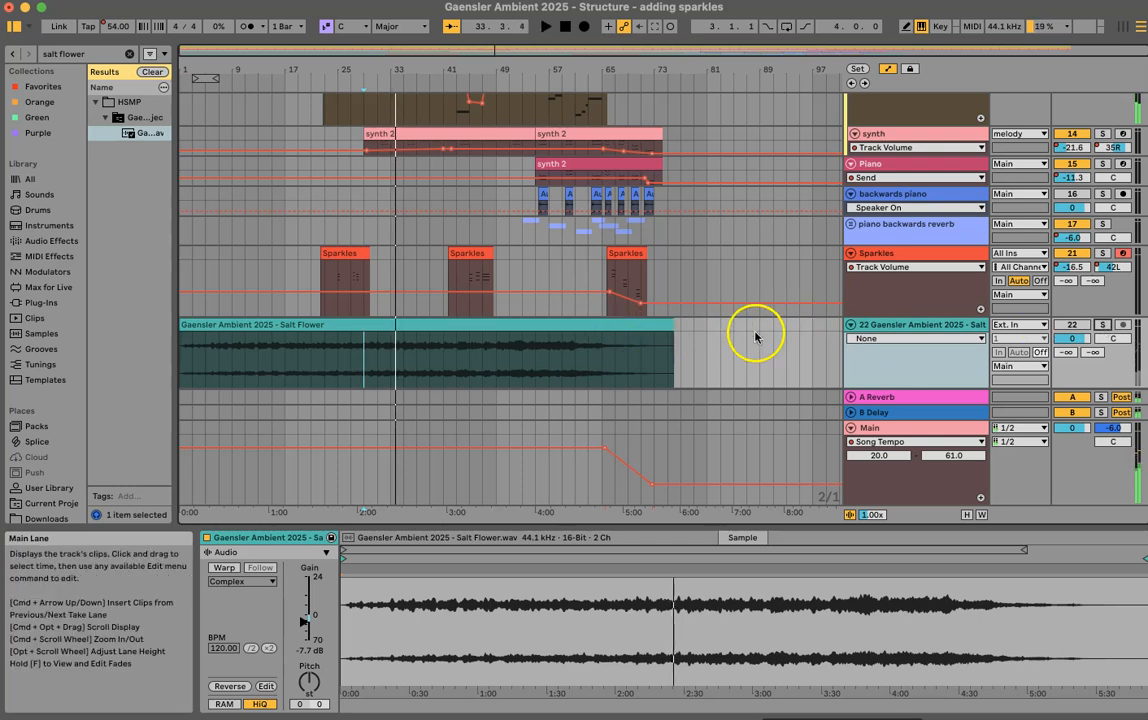
Play from bar 41 and solo the Salt Flower track to compare it with the live mix.
click(441, 364)
key(space)
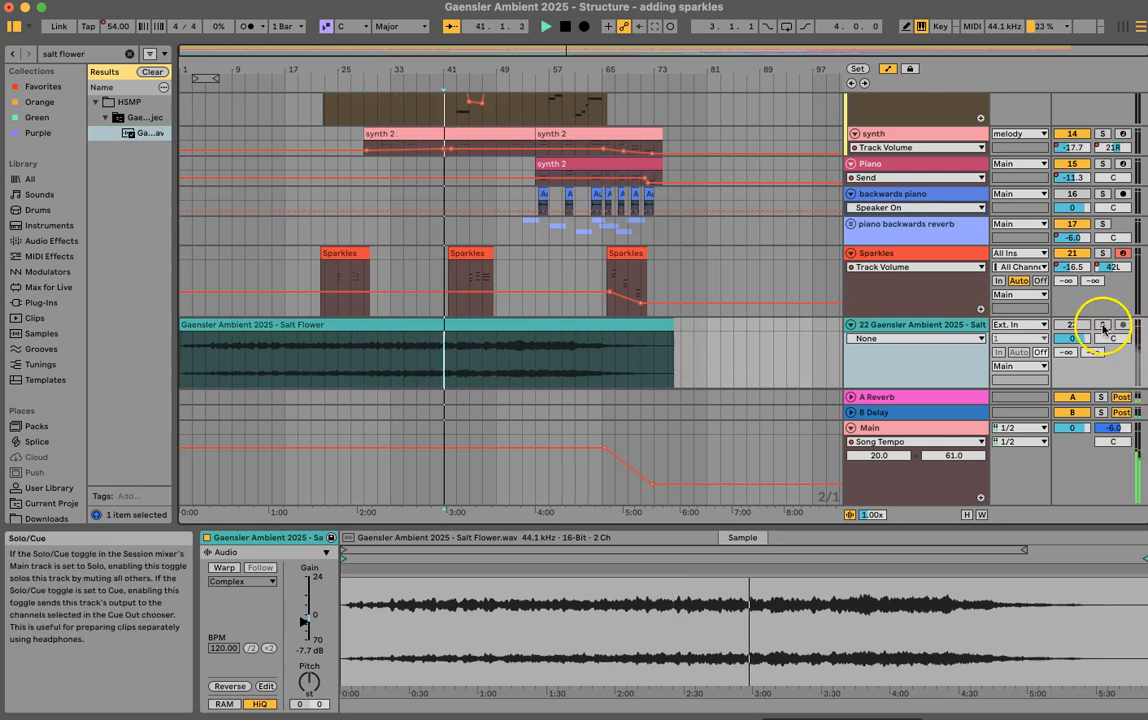
click(1104, 328)
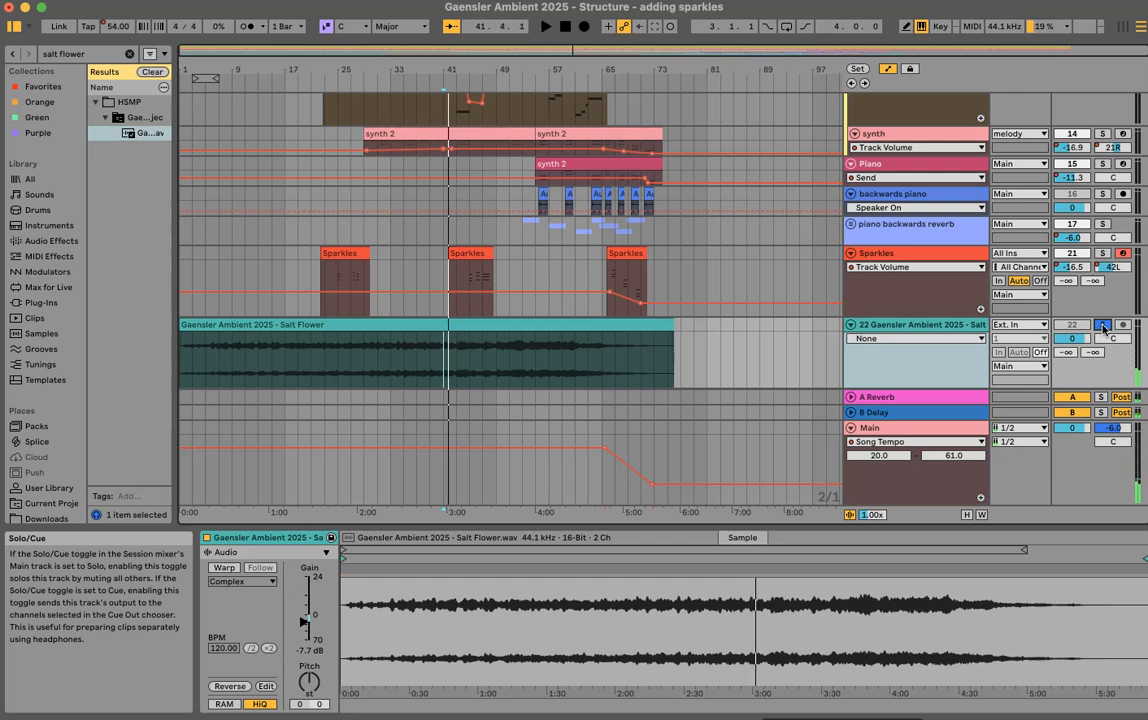
Select the whole Salt Flower clip on its soloed track.
click(579, 328)
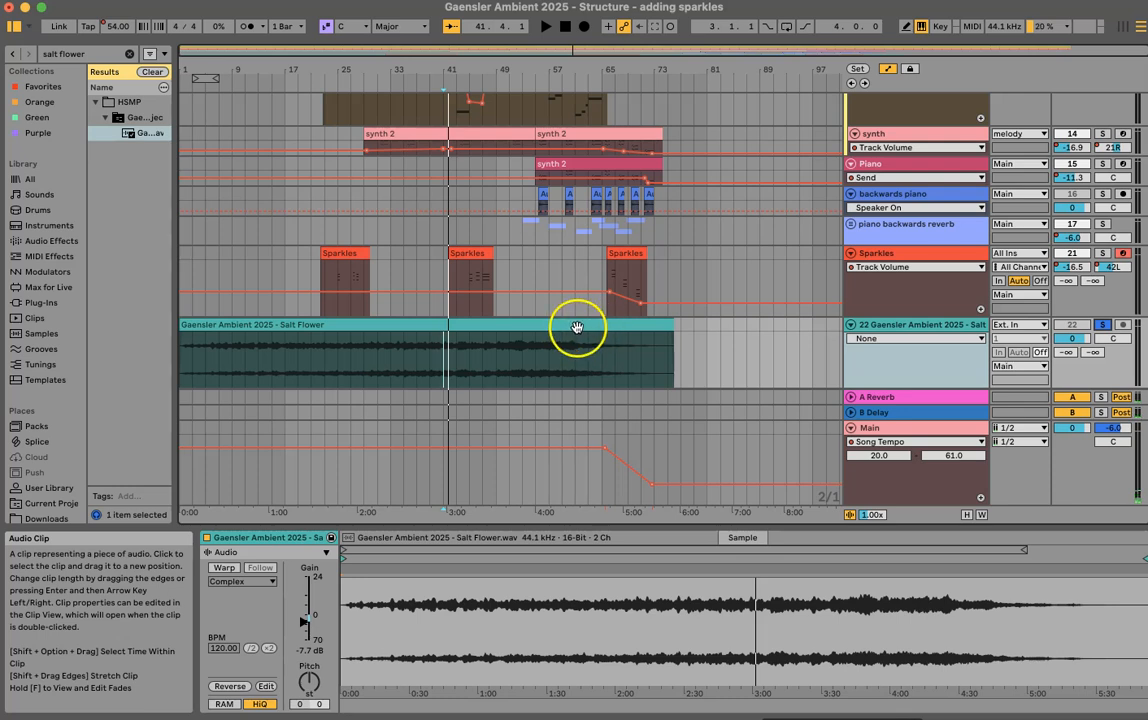
key(space)
click(553, 328)
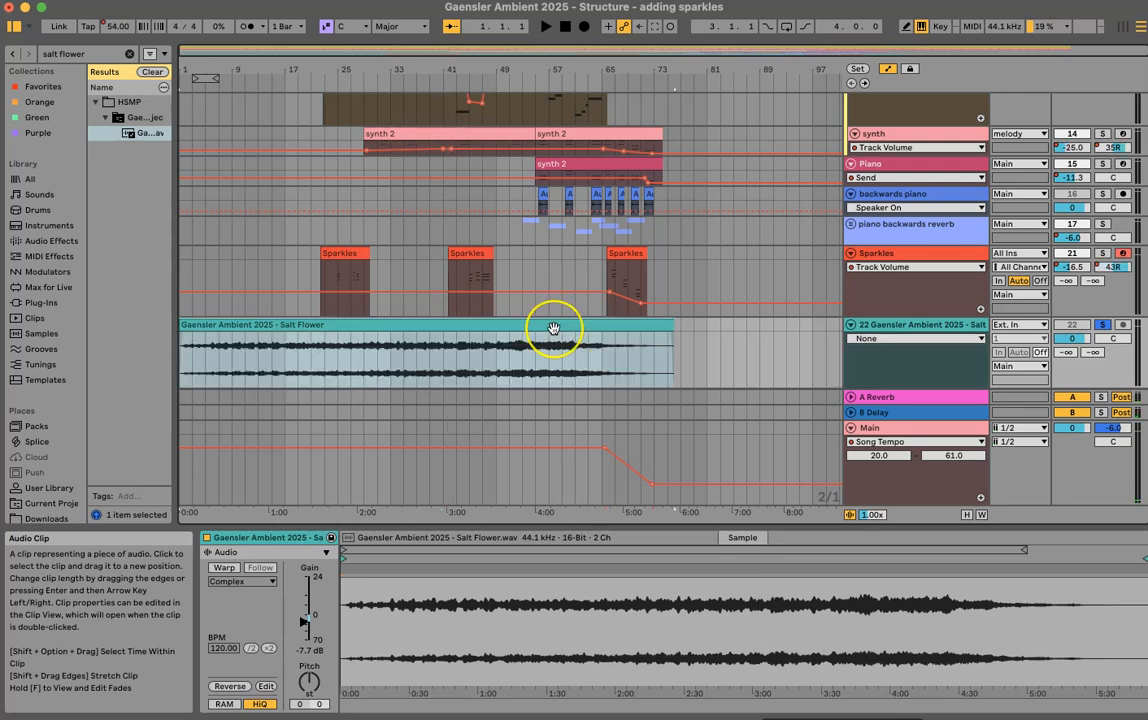